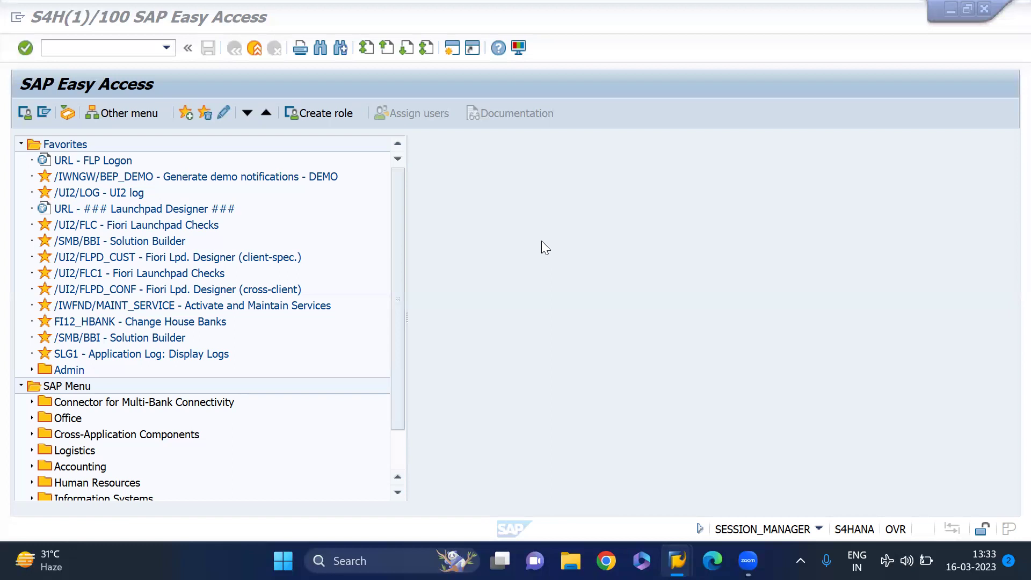
- Run /nmm60 and view the WSAECONNRESET broken-connection error details
left_click(110, 47)
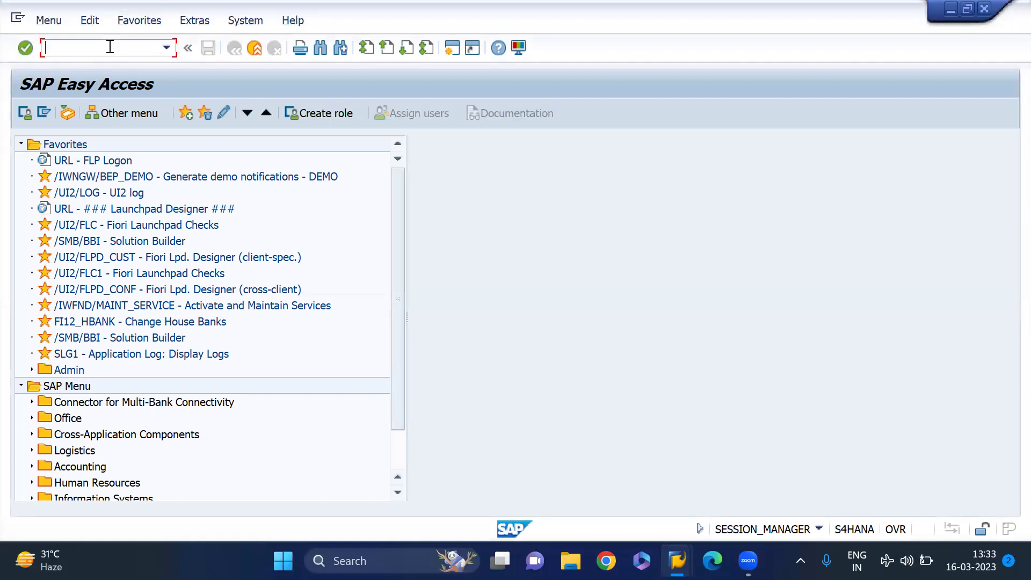
type("/nse16")
key("BackSpace")
key("BackSpace")
key("BackSpace")
key("BackSpace")
type("mm60")
key("Return")
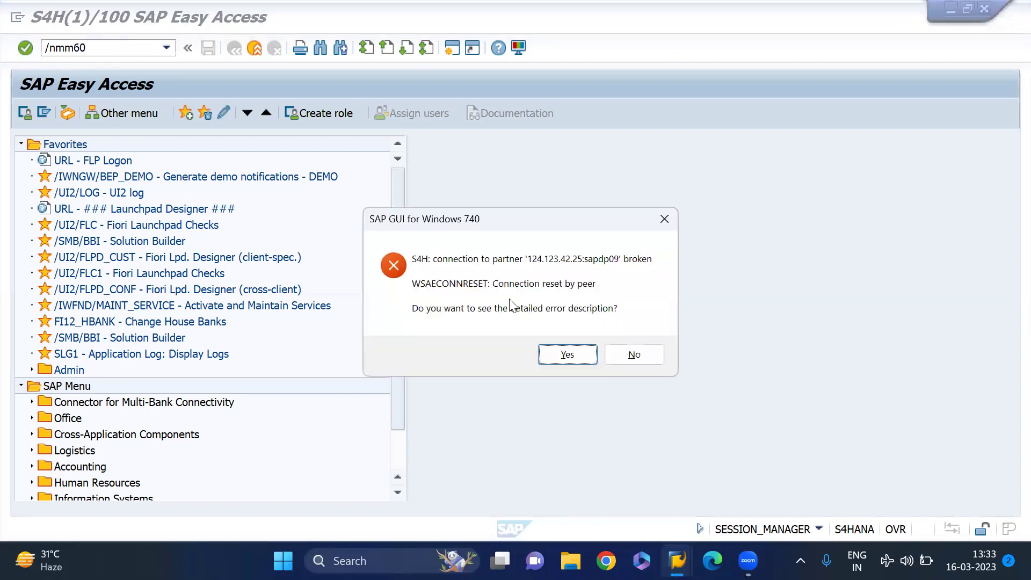
left_click(568, 354)
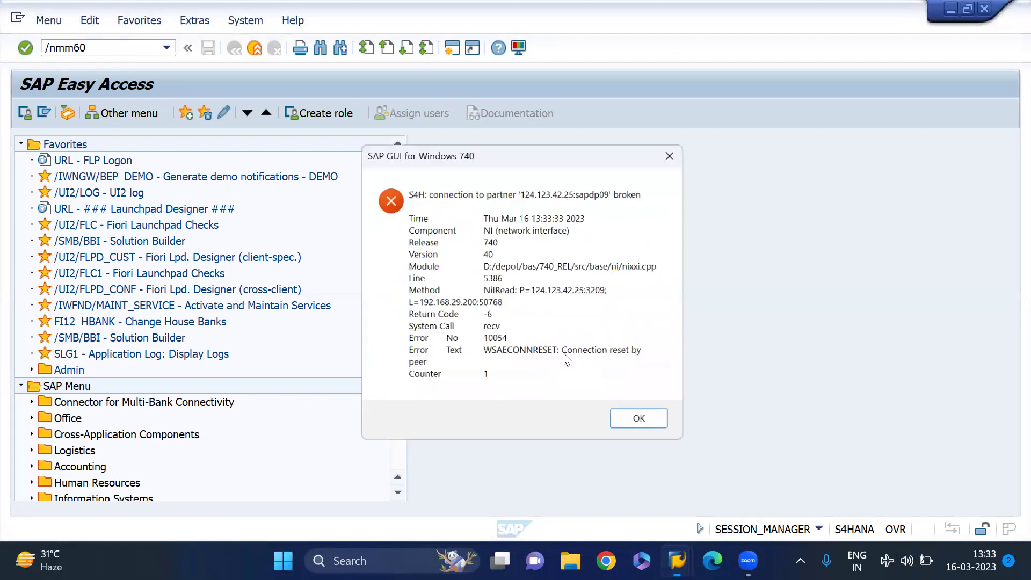
- Dismiss the error and log back on to S4H client 100 through SAP Logon 740
left_click(644, 423)
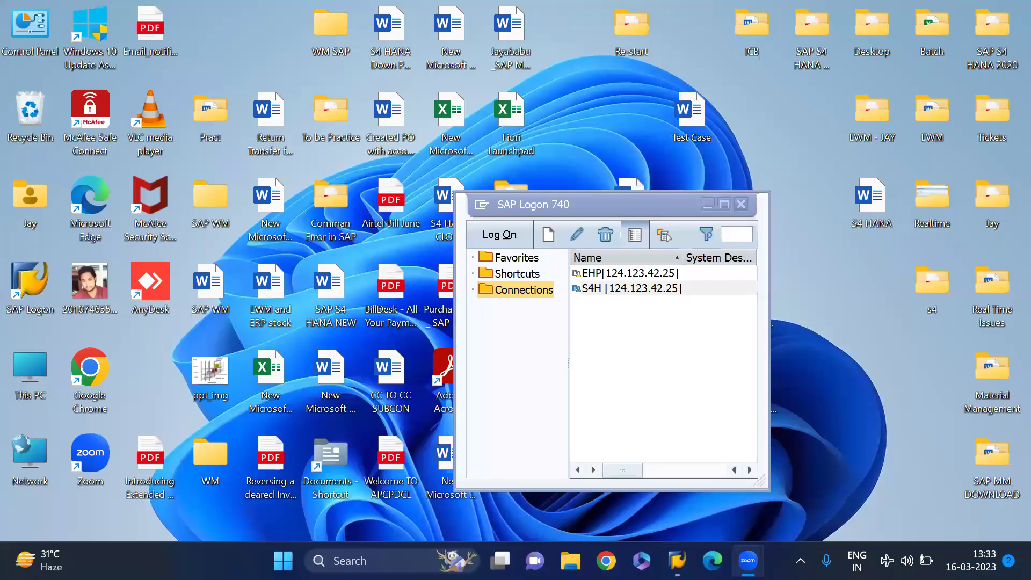
key("super+d")
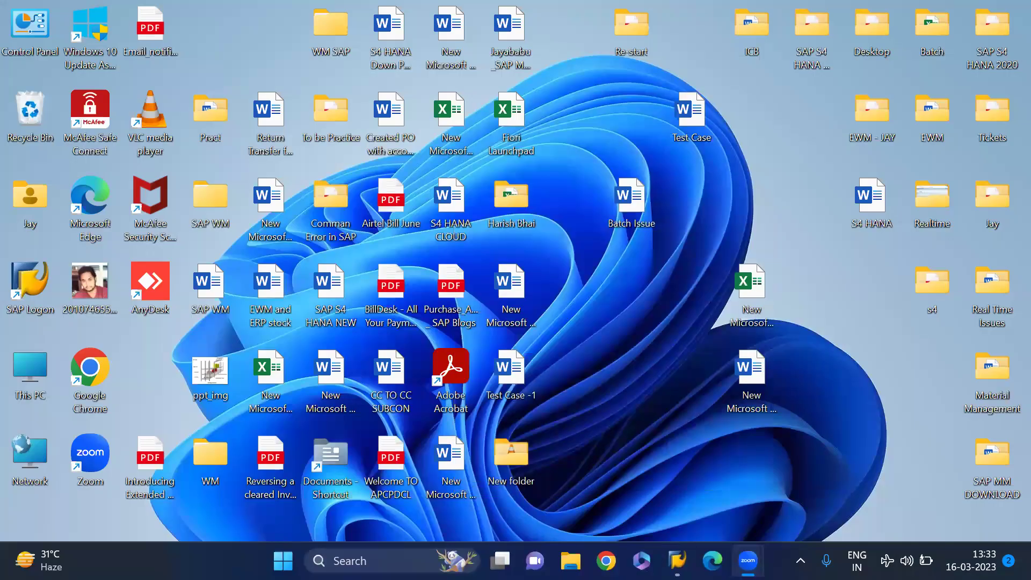
left_click(677, 561)
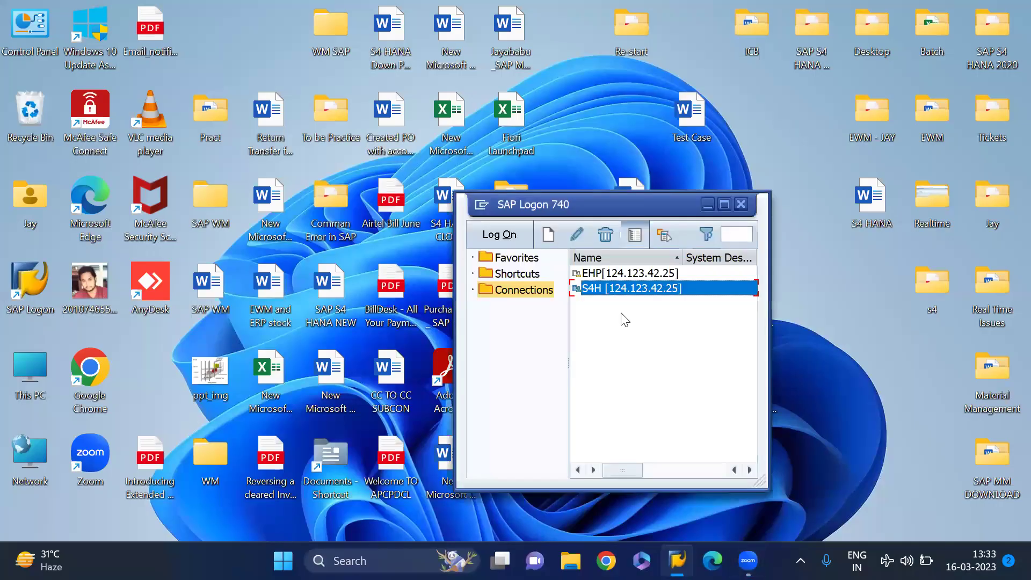
double_click(603, 287)
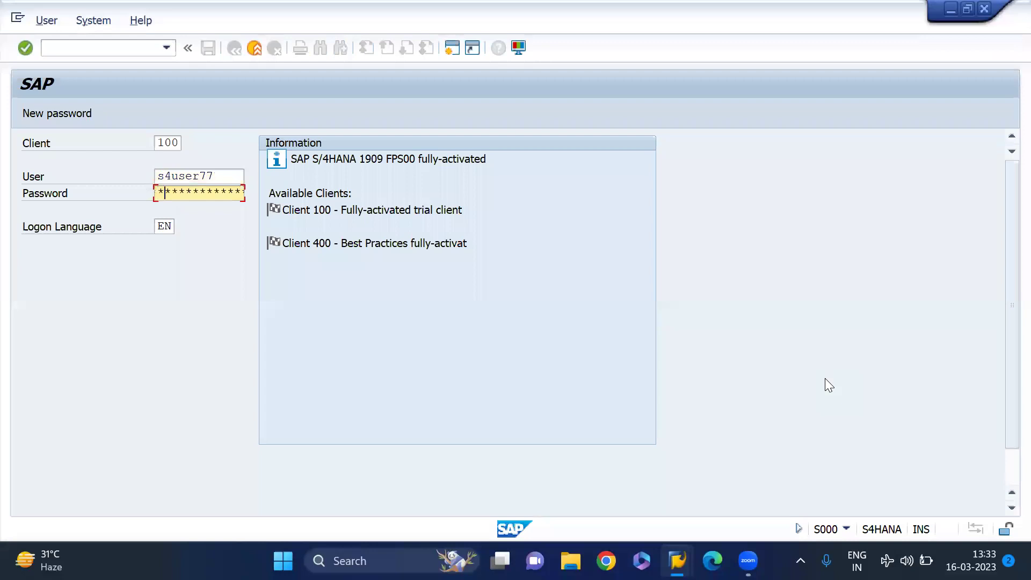
key("Return")
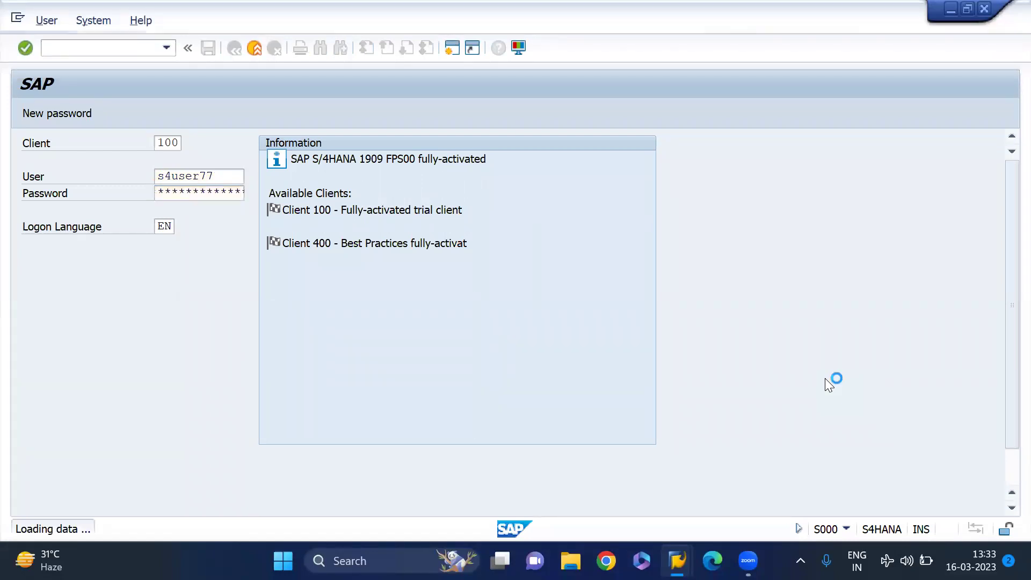
- Open the MM60 Materials List selection screen
type("me")
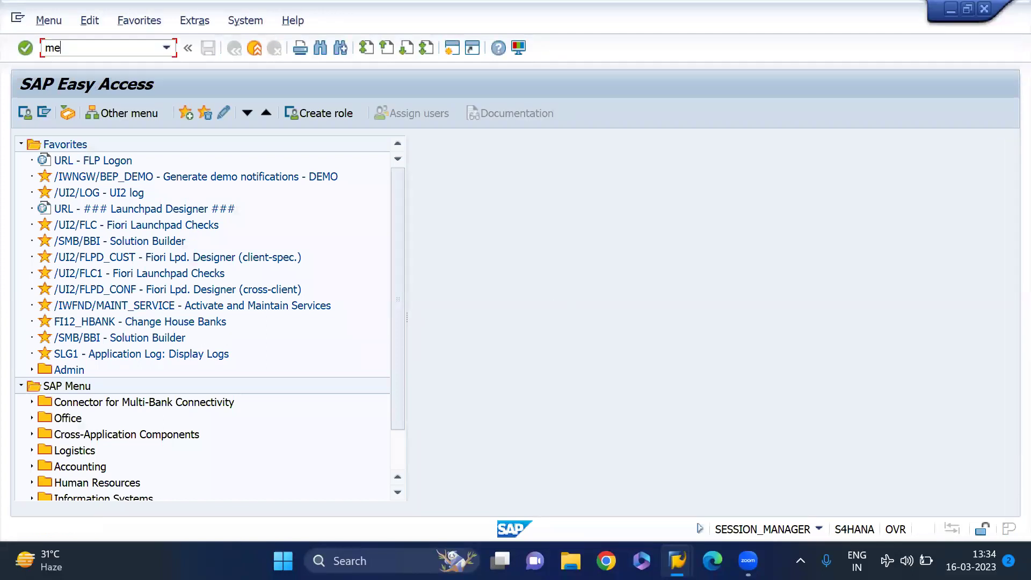
key("BackSpace")
type("m60")
key("Return")
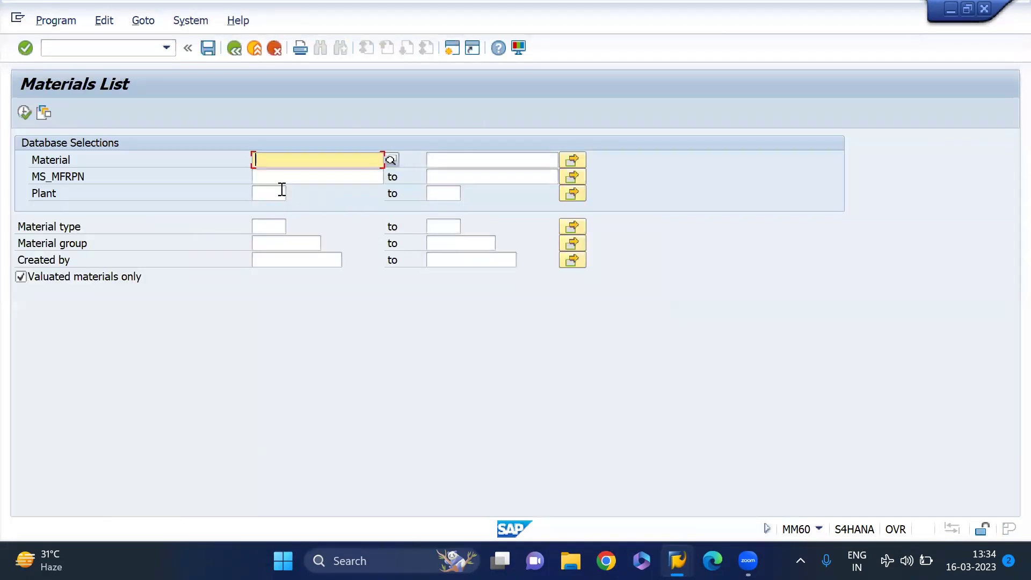
- Restrict Plant to JI01 and JI02 and execute the report
left_click(280, 195)
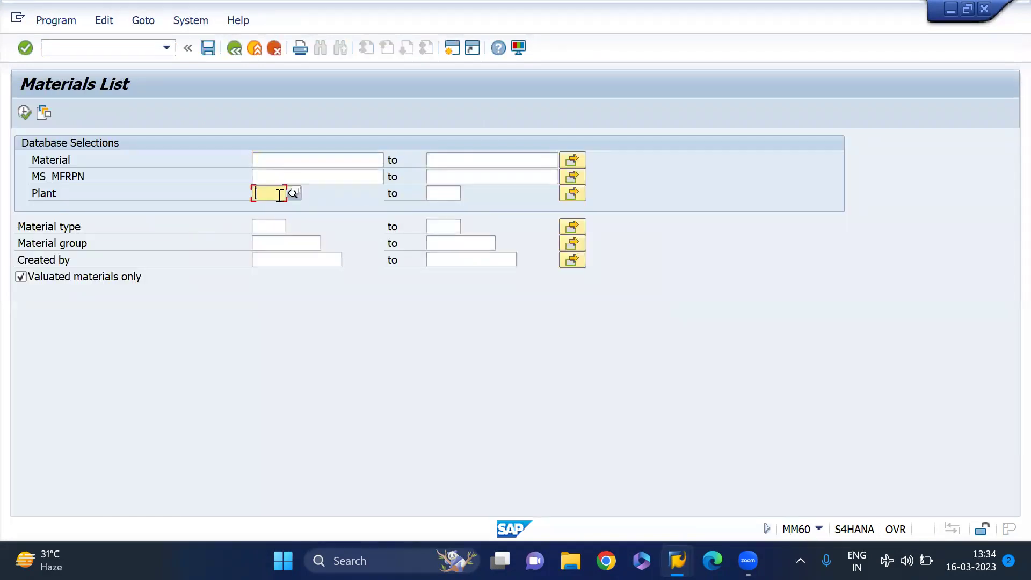
left_click(569, 191)
type("ji01")
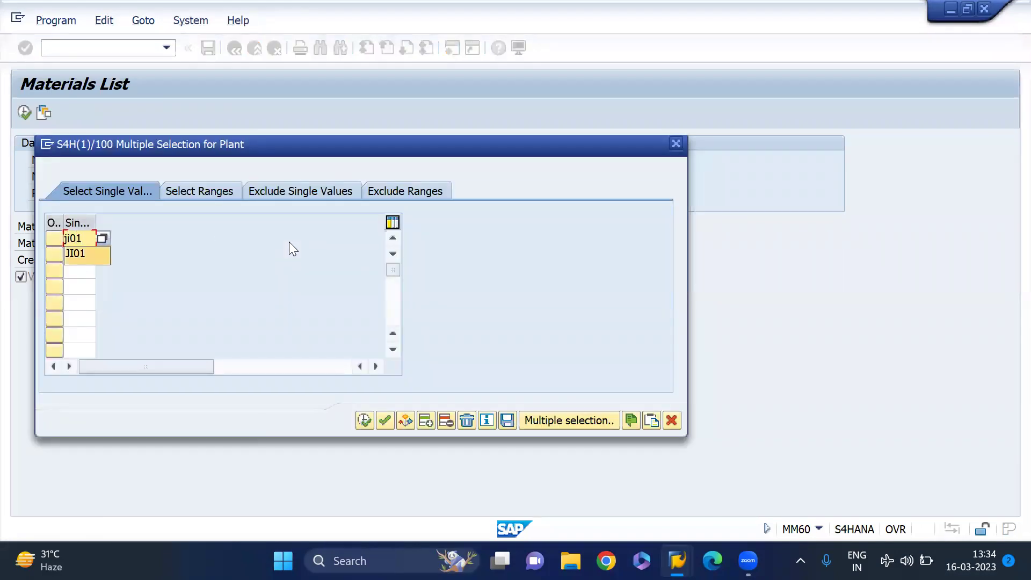
left_click(79, 253)
left_click(79, 256)
type("ji02")
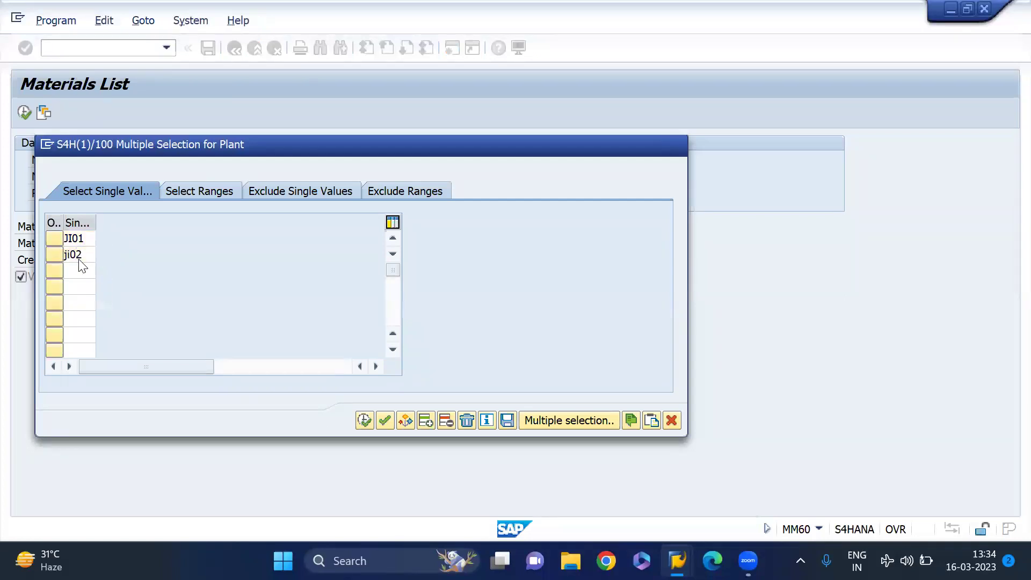
key("Return")
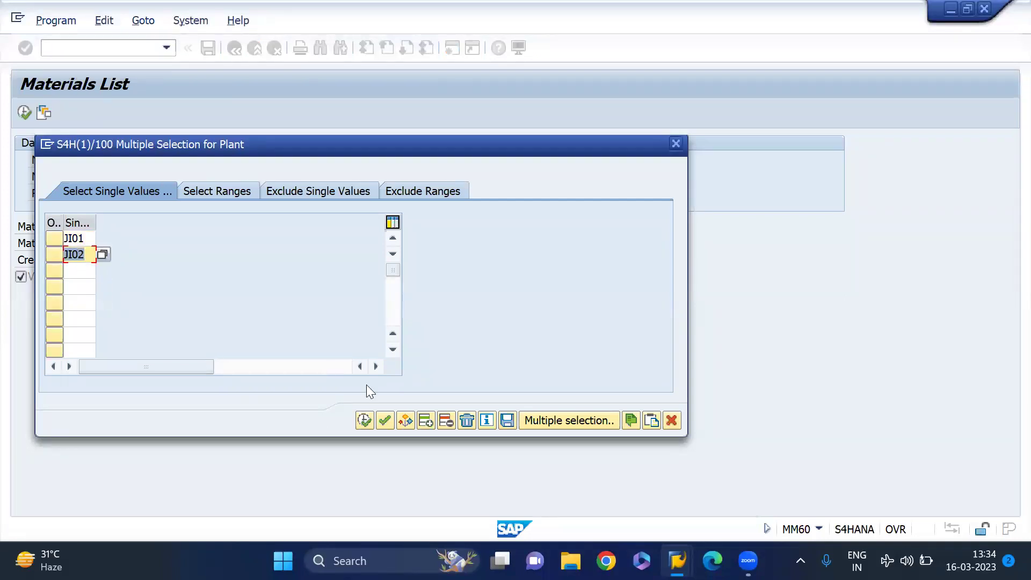
left_click(364, 421)
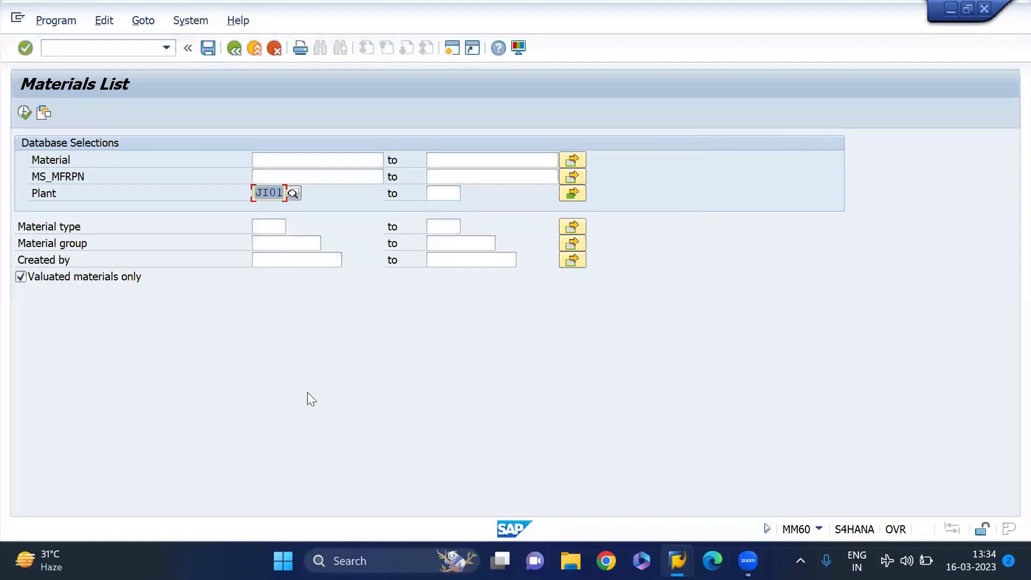
left_click(22, 113)
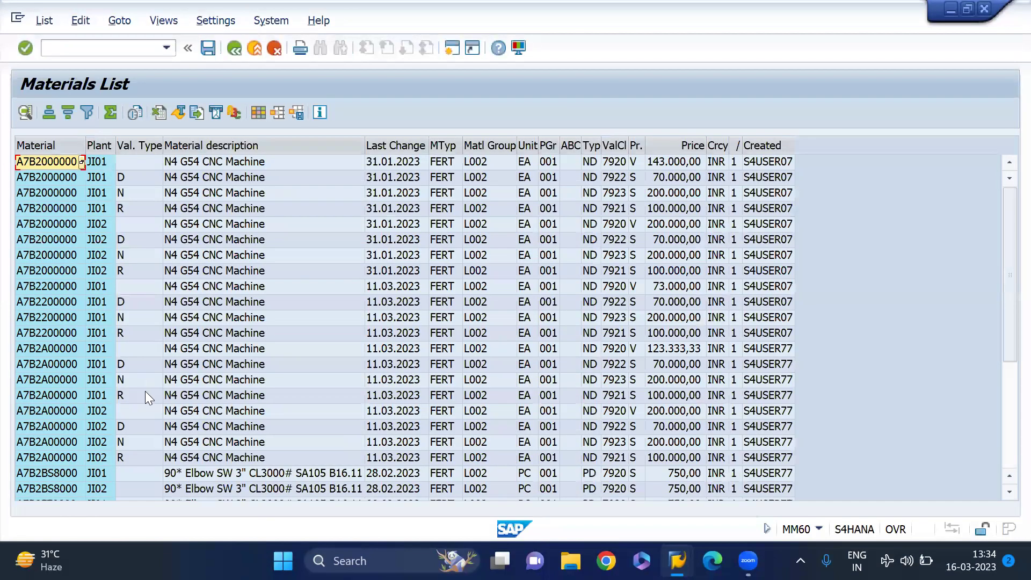
- Select material A7B2A00000 for plant JI02, then start a new purchase order in ME21N
left_click(145, 395)
key("Down")
key("Down")
key("Down")
key("Down")
key("Down")
key("Down")
key("Down")
key("Down")
key("Down")
key("Down")
key("Down")
key("Down")
key("Down")
key("Down")
key("Down")
key("Down")
key("Down")
key("Down")
key("Down")
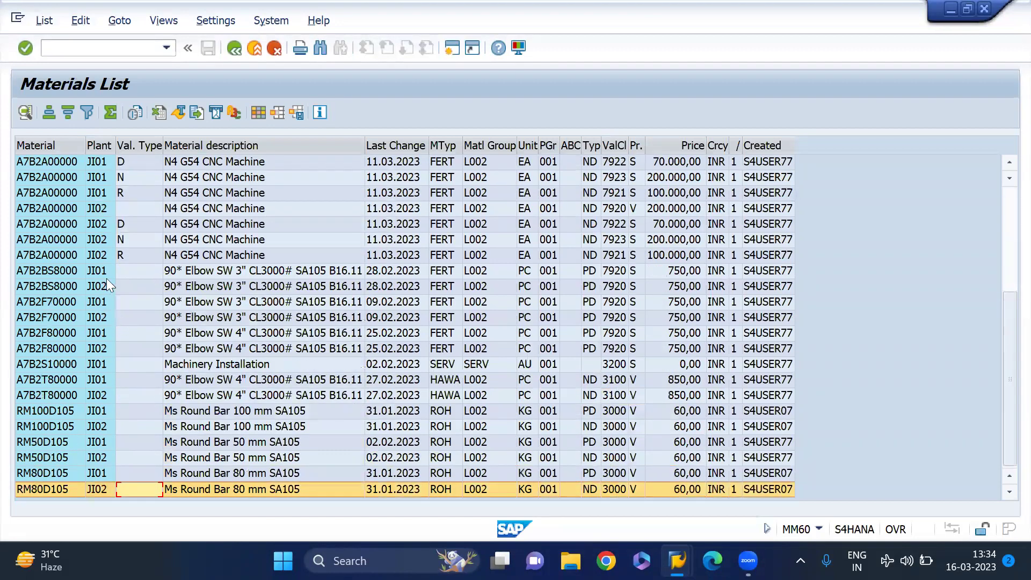
left_click(49, 224)
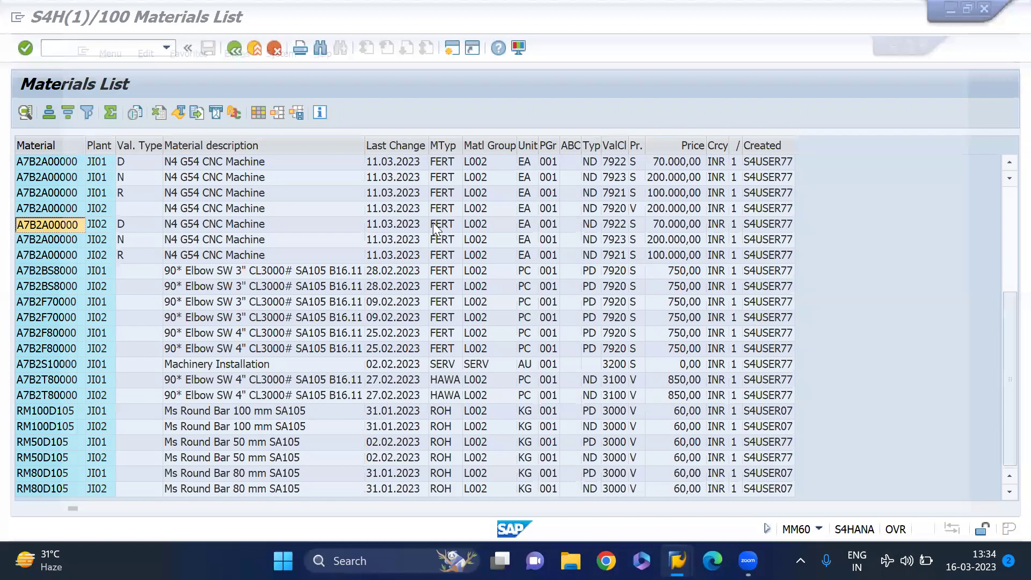
type("/nme21n")
key("Return")
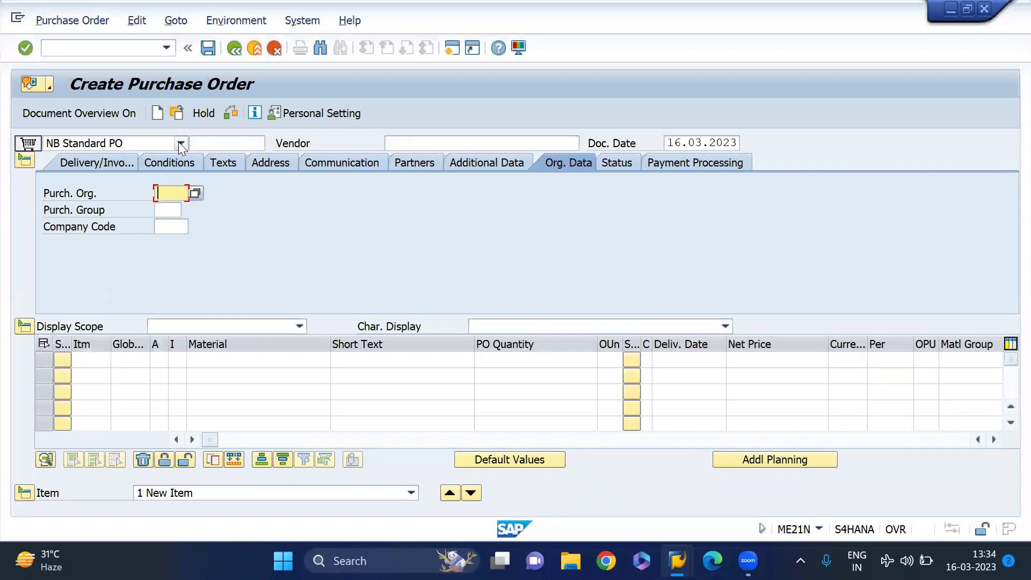
- Set header to UB Stock Transp. Order, supplying plant JI01, purch. org 4400, group 001, company code 4470
left_click(181, 144)
key("Down")
key("Down")
key("Down")
key("Down")
key("Down")
key("Down")
key("Down")
key("Down")
key("Down")
key("Down")
key("Down")
key("Down")
key("Down")
key("Down")
key("Down")
key("Down")
key("Down")
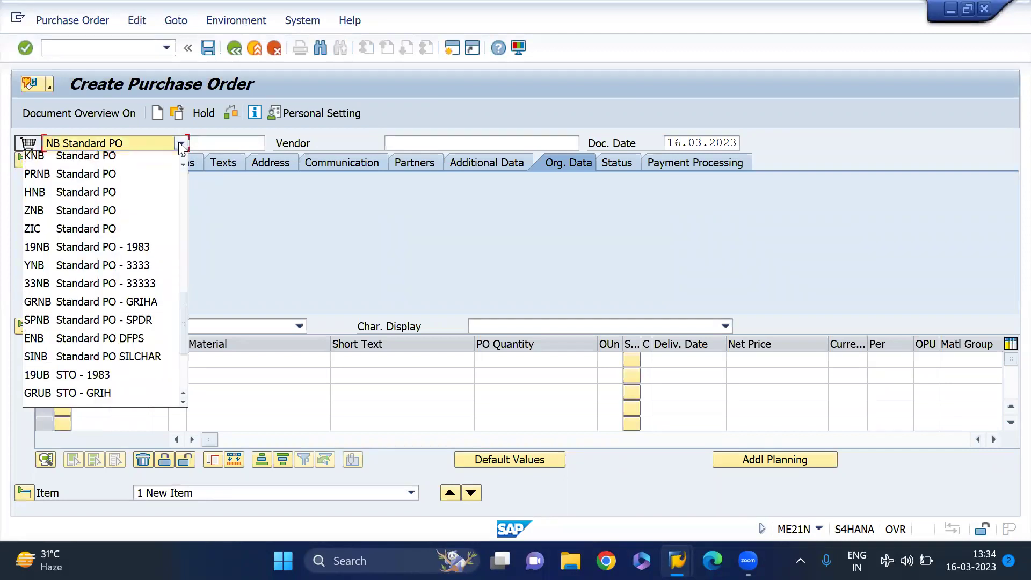
key("Return")
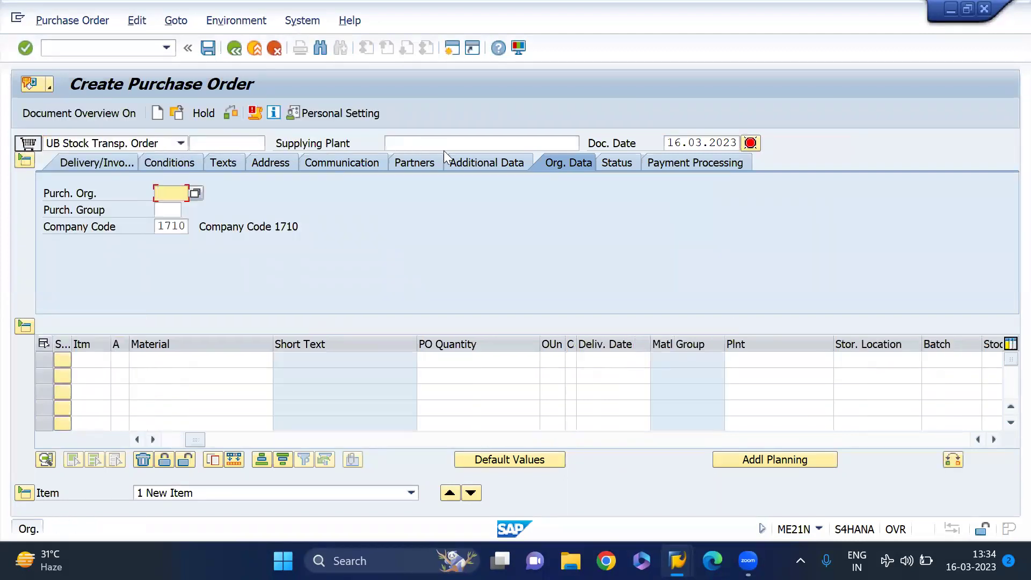
left_click(438, 143)
type("JI01")
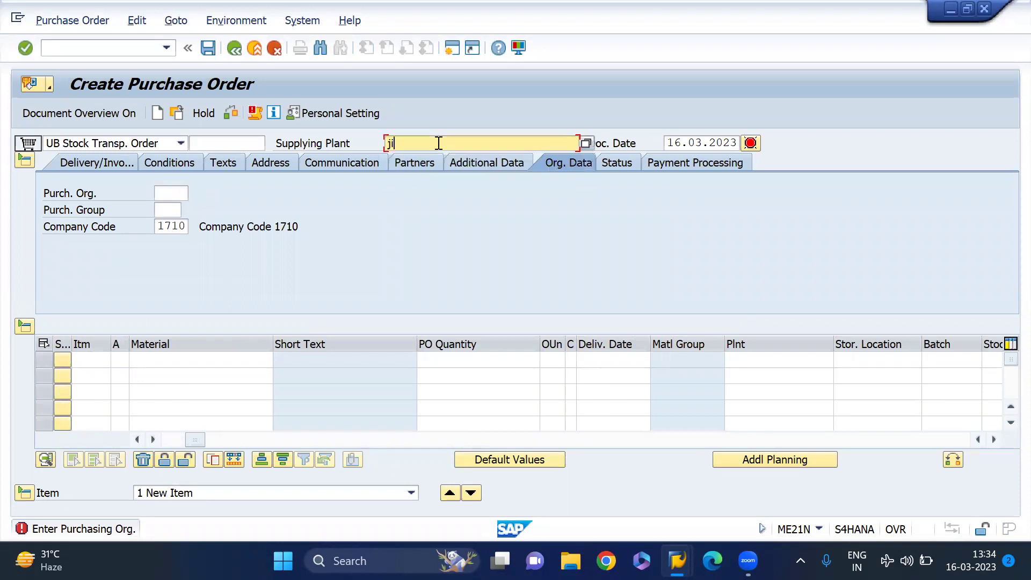
key("Return")
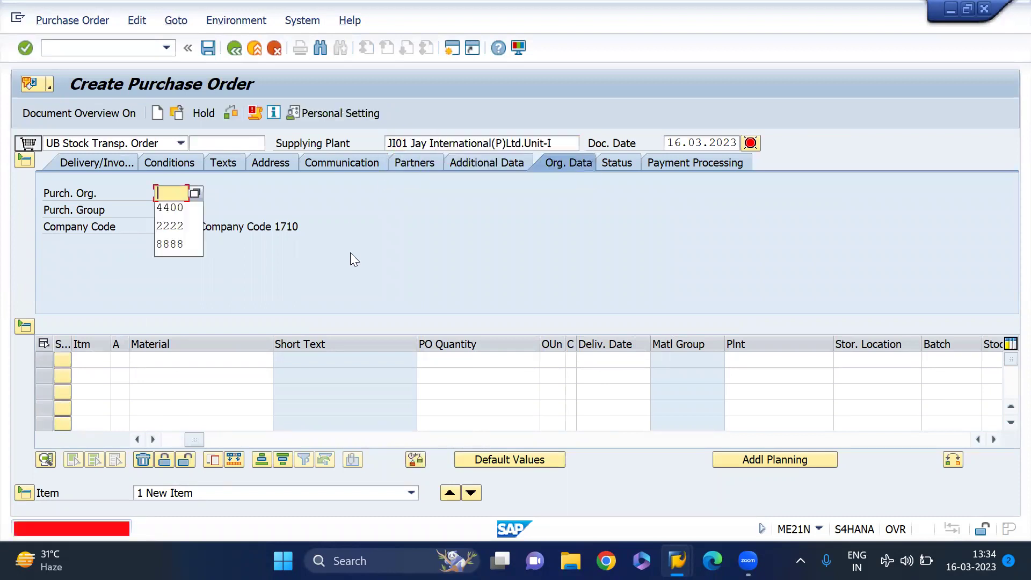
key("Return")
key("Tab")
key("Return")
key("Tab")
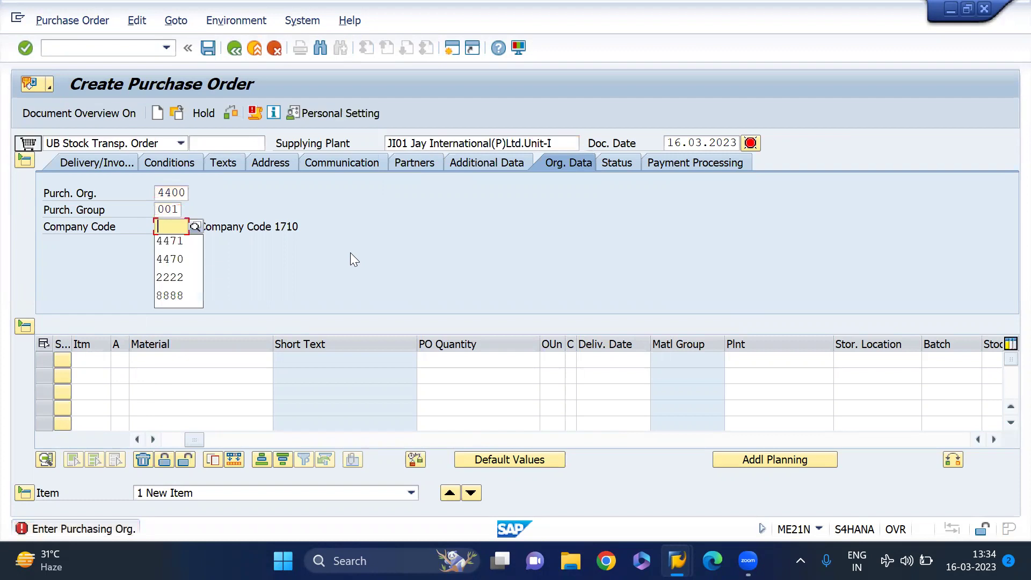
key("Down")
key("Down")
key("Return")
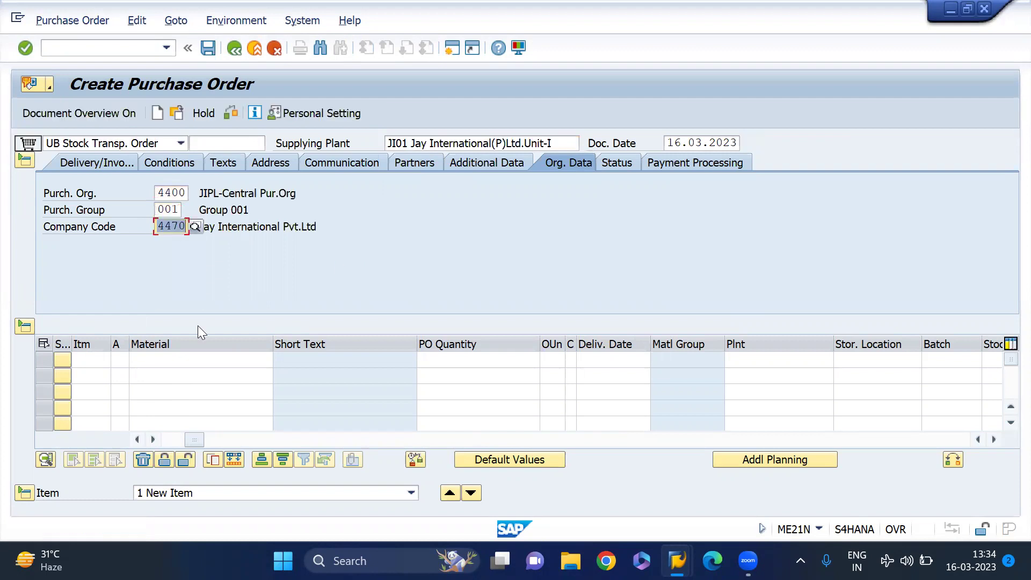
- Enter item 10: material A7B2A00000, quantity 1, plant JI02, storage location 1000
left_click(172, 359)
key("ctrl+v")
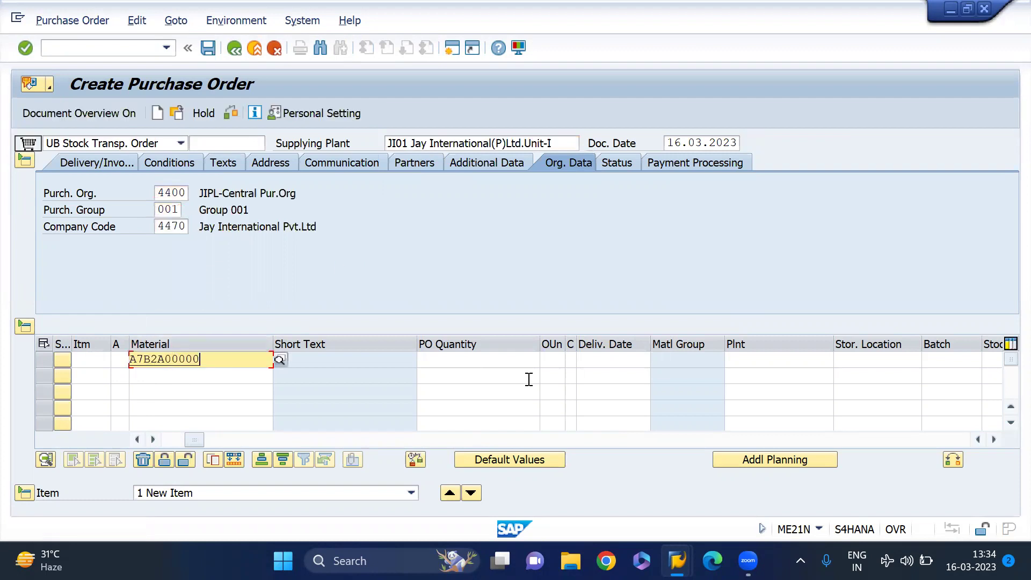
left_click(507, 360)
type("1")
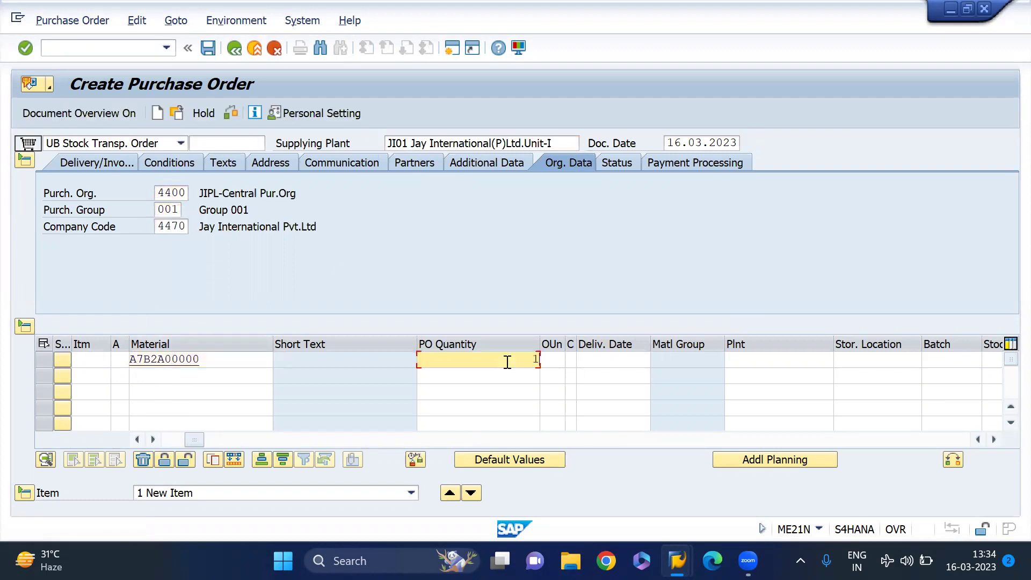
left_click(791, 360)
type("ji02")
key("Tab")
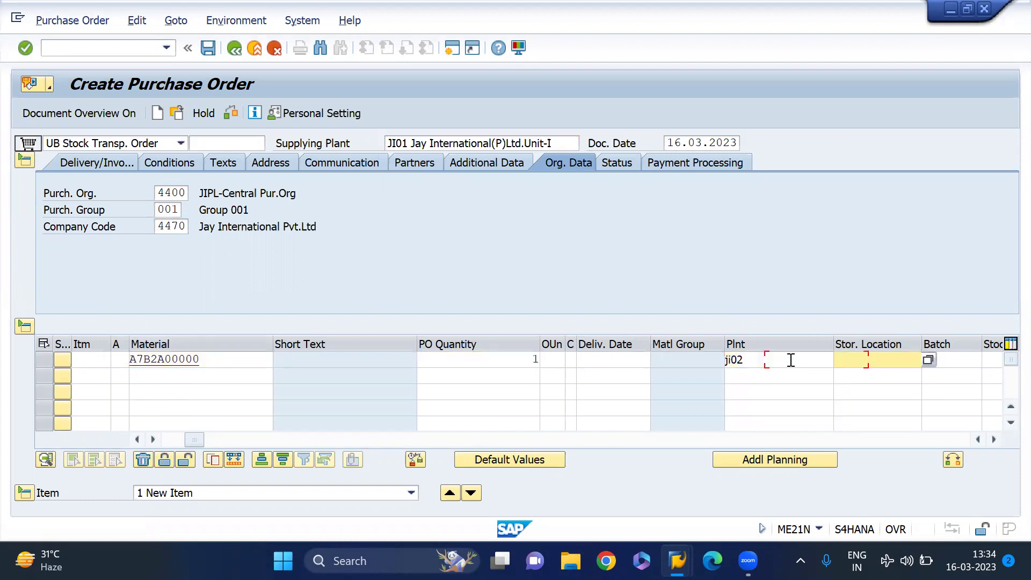
key("Down")
key("Down")
key("Return")
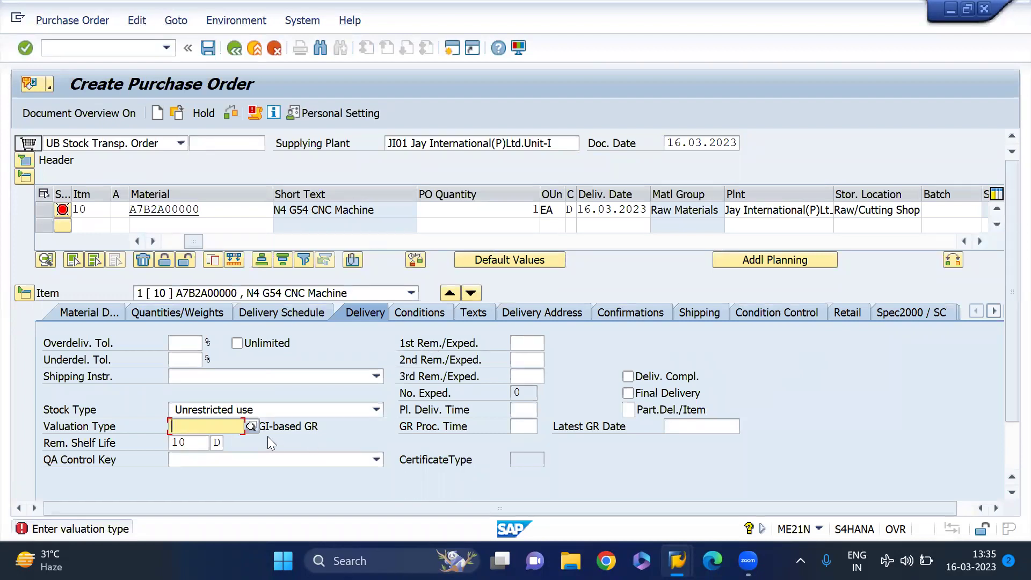
- Tick GI-based GR on item 10's Delivery tab and recheck the item
left_click(297, 431)
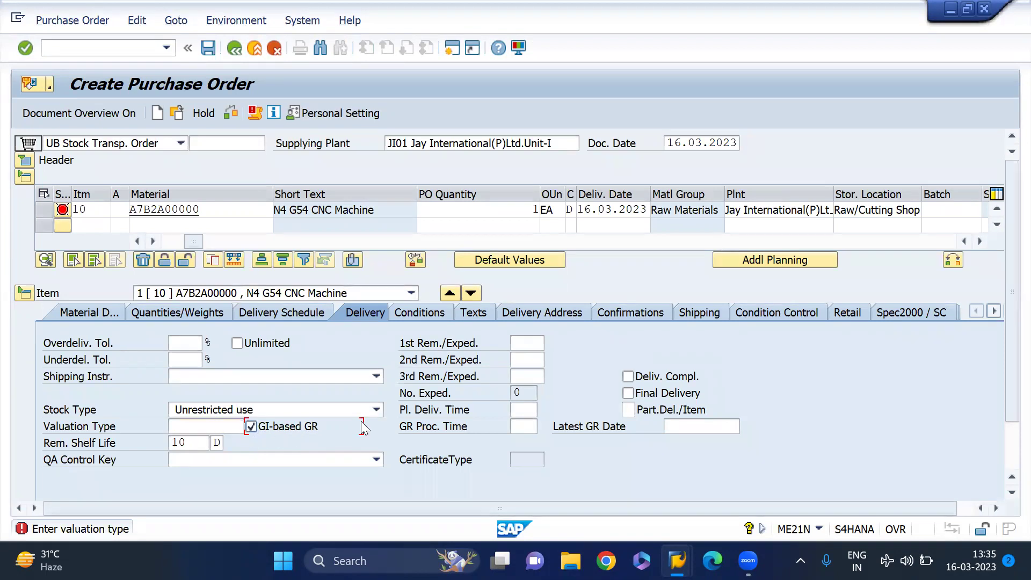
key("Return")
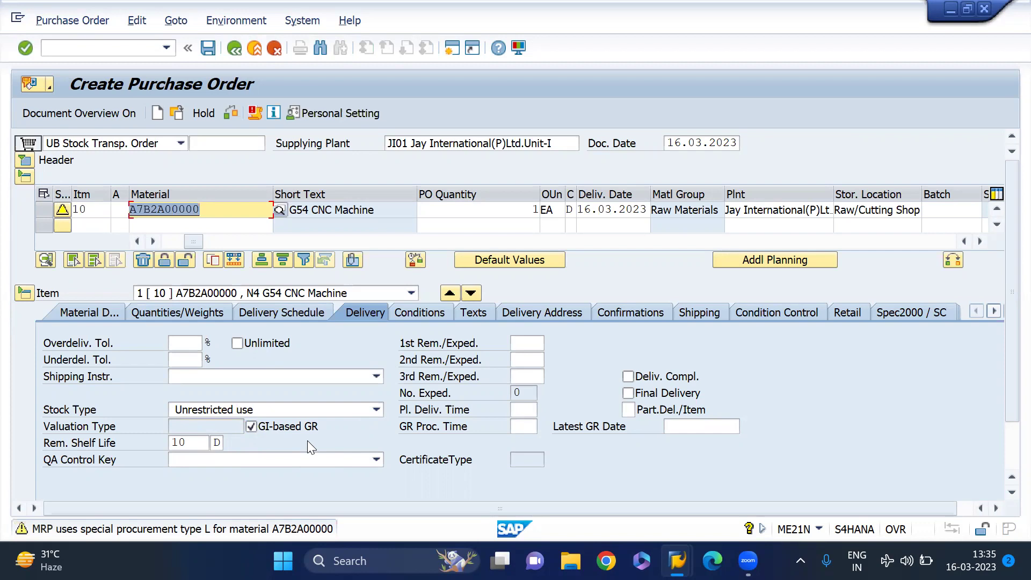
- Choose Z004 Inbound Delivery as item 10's confirmation control on the Confirmations tab
left_click(657, 311)
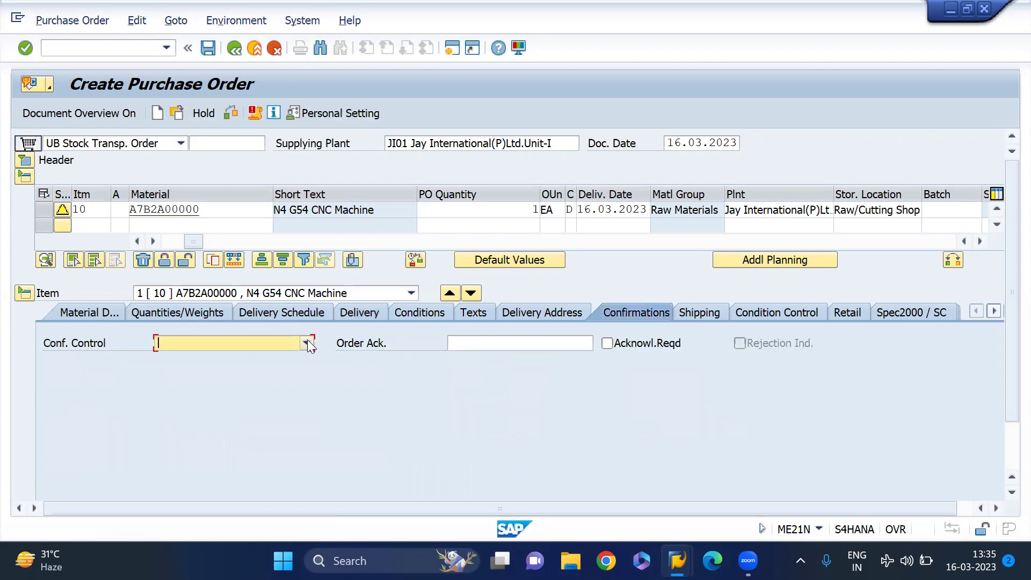
left_click(306, 344)
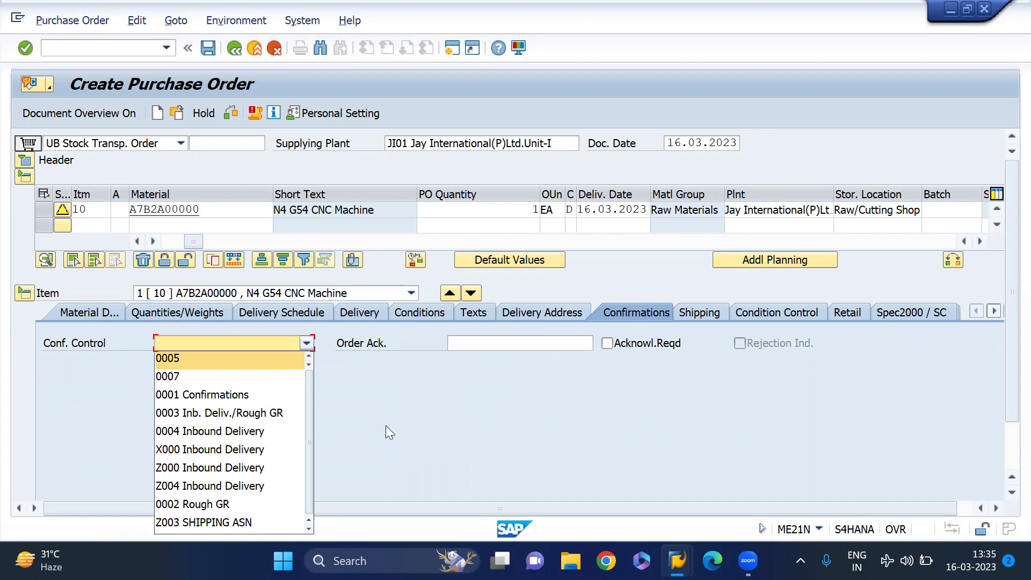
left_click(239, 486)
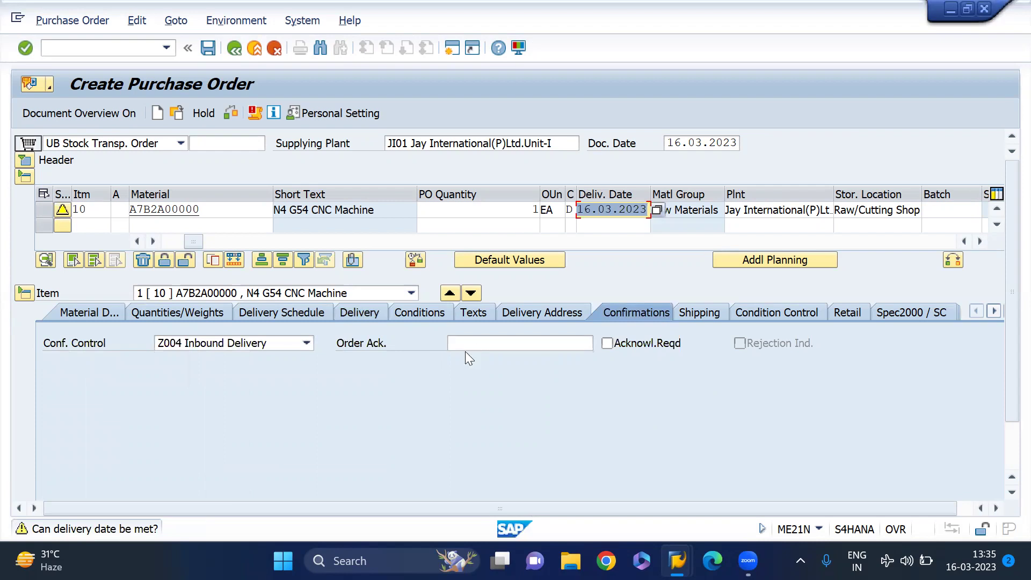
left_click(208, 48)
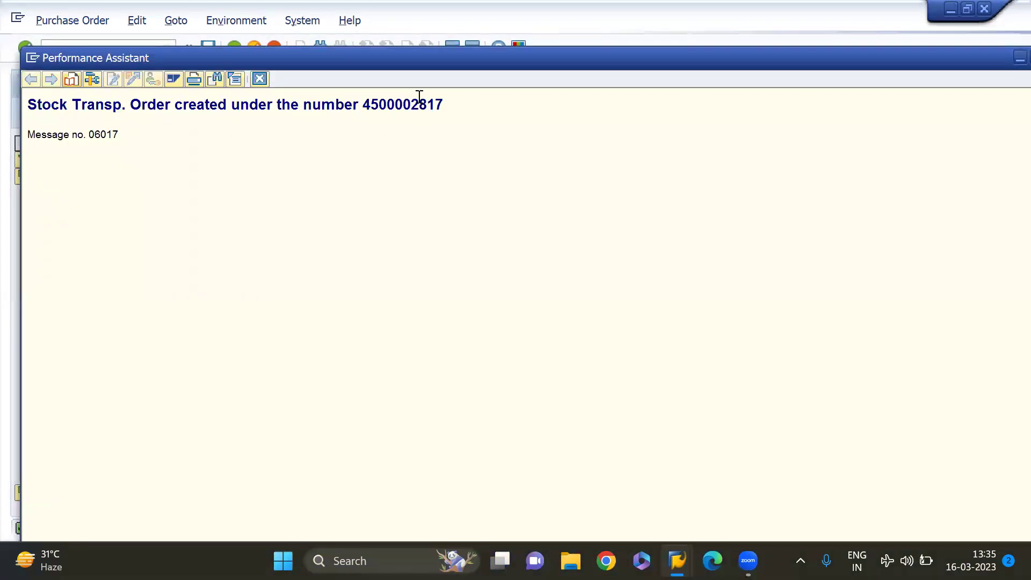
double_click(419, 96)
key("ctrl+c")
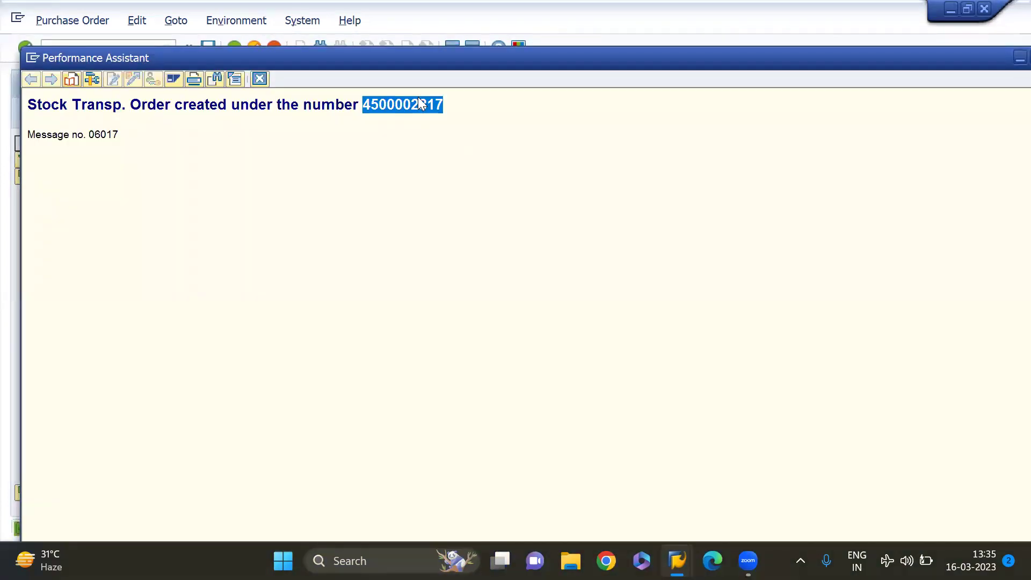
left_click(259, 80)
left_click(126, 48)
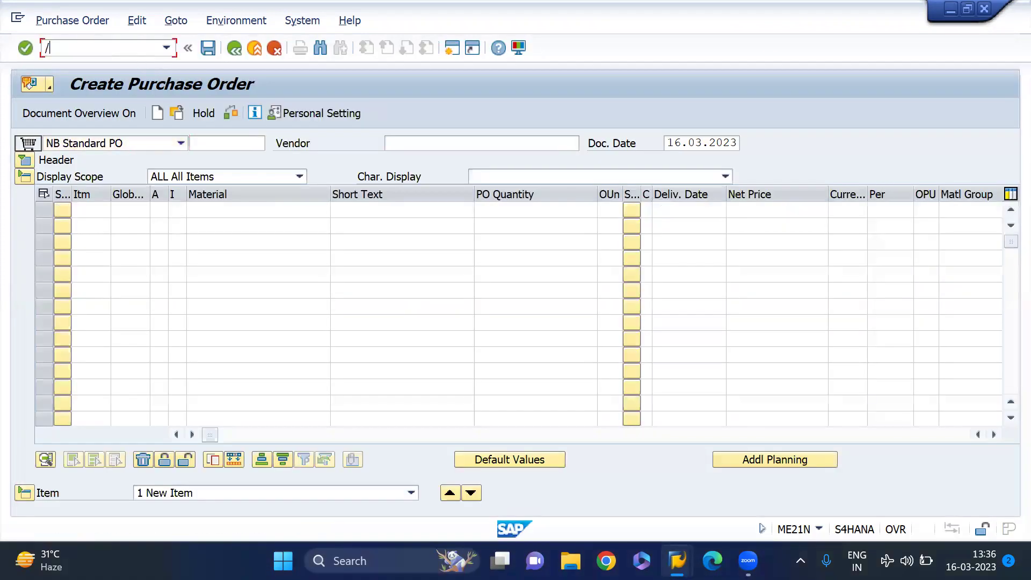
type("/nme29n")
key("Return")
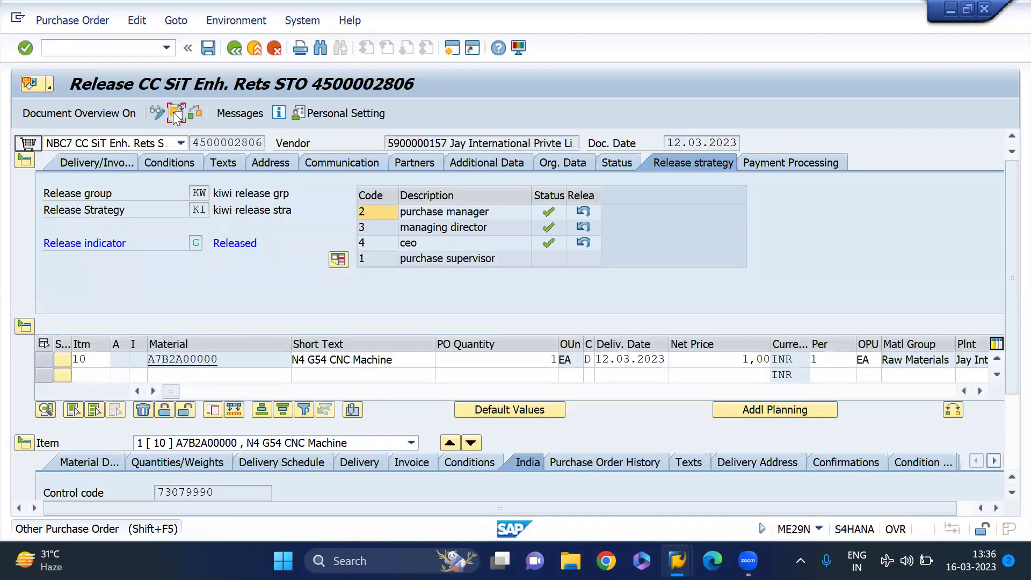
left_click(176, 113)
key("Return")
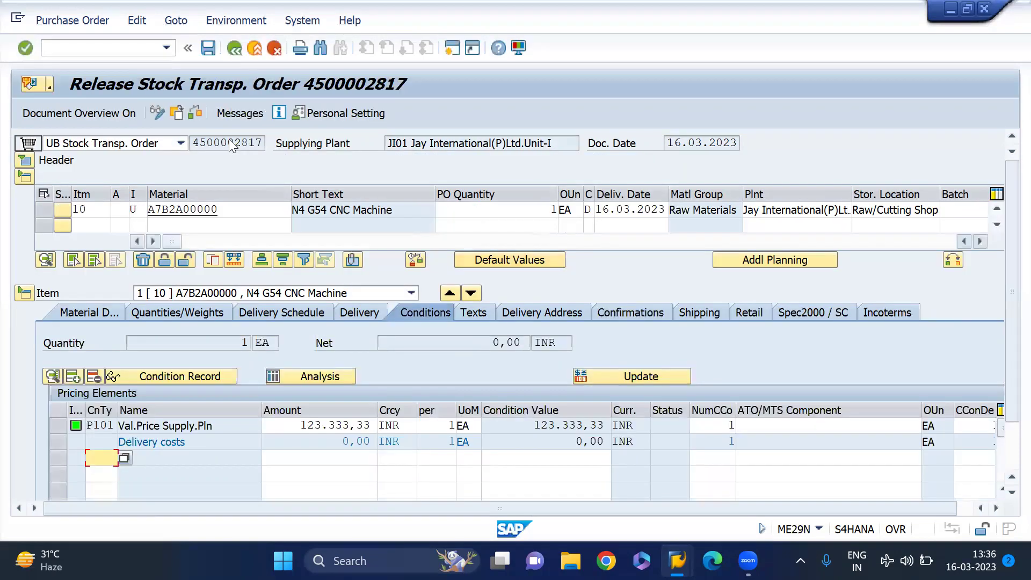
- Release the order under codes 2, 3 and 4 and save it
left_click(24, 161)
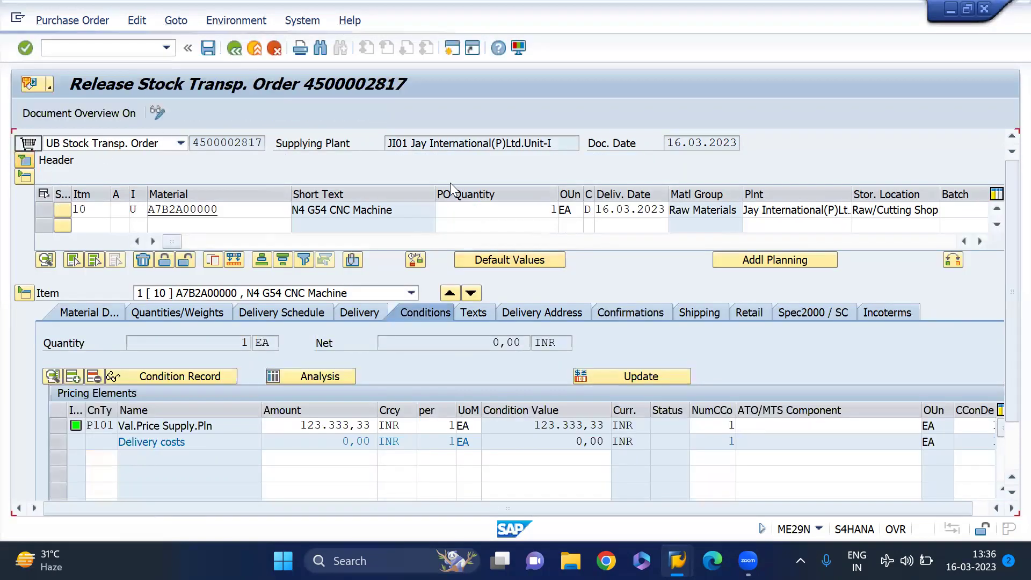
left_click(585, 214)
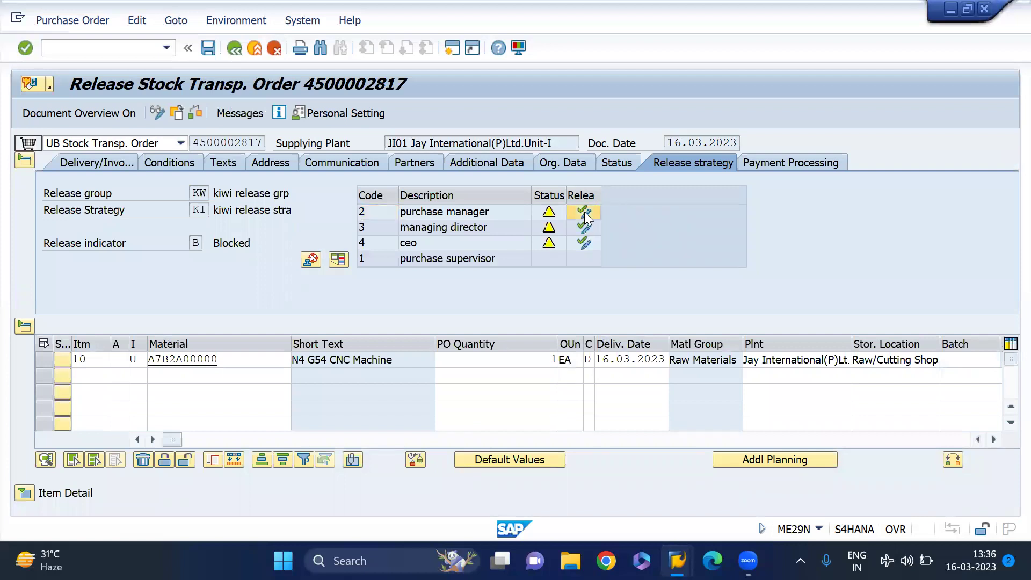
left_click(585, 229)
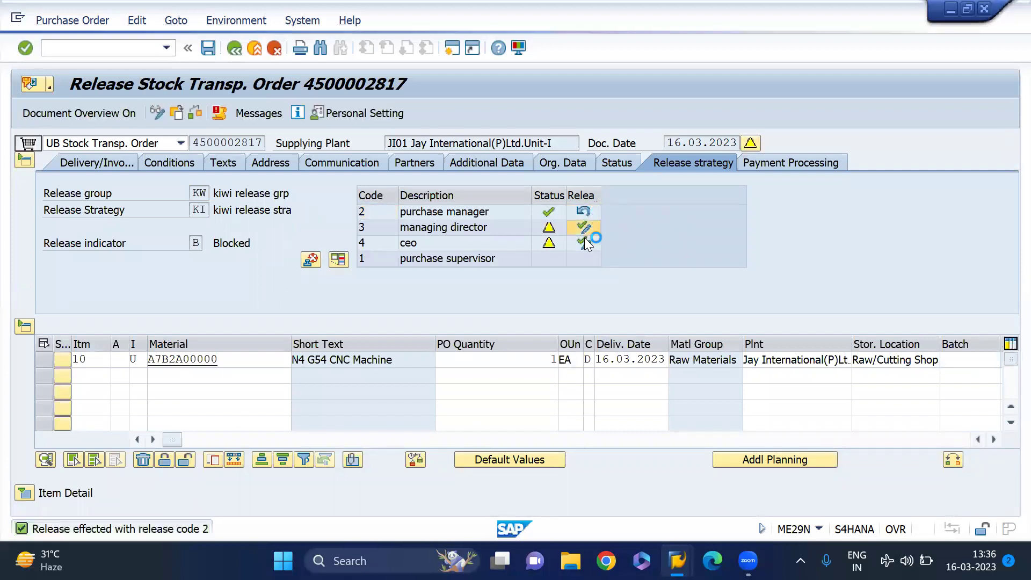
left_click(583, 244)
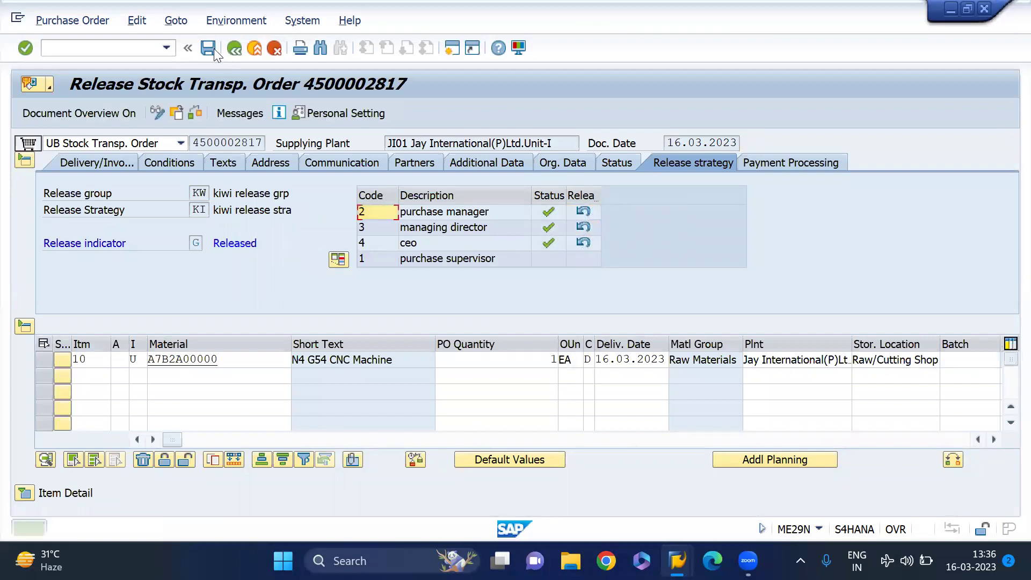
left_click(263, 162)
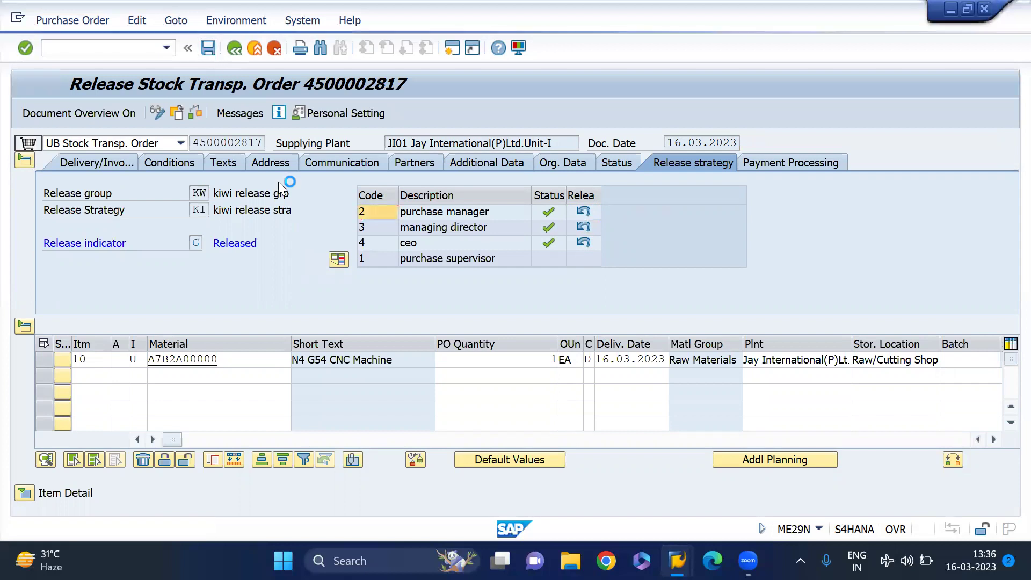
left_click(137, 49)
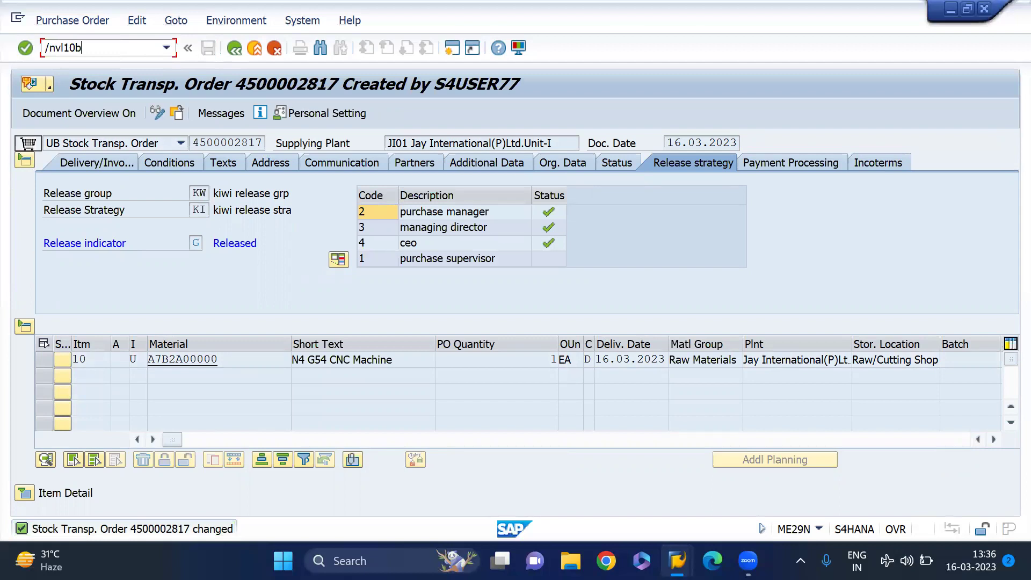
key("Return")
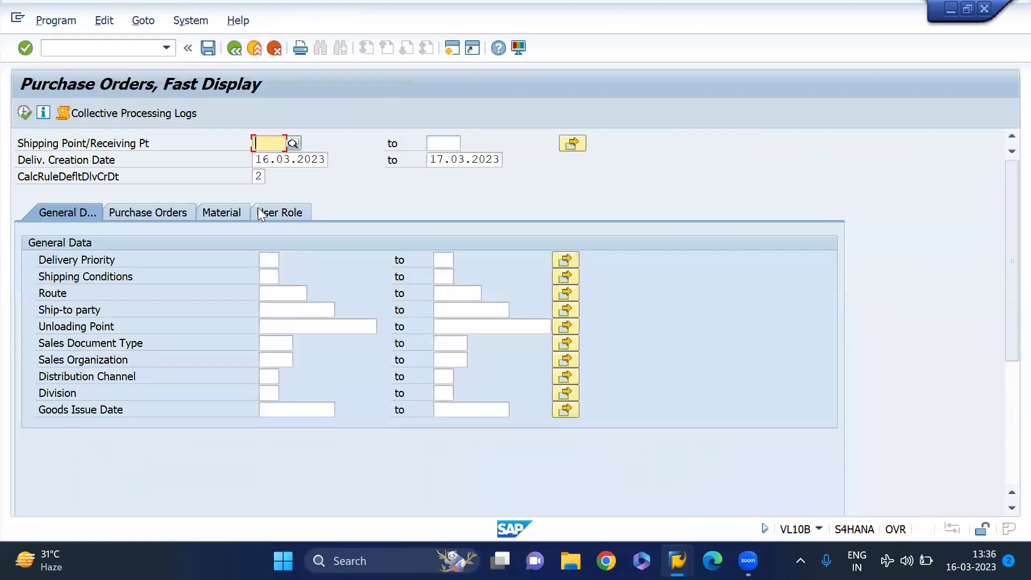
left_click(156, 213)
left_click(267, 260)
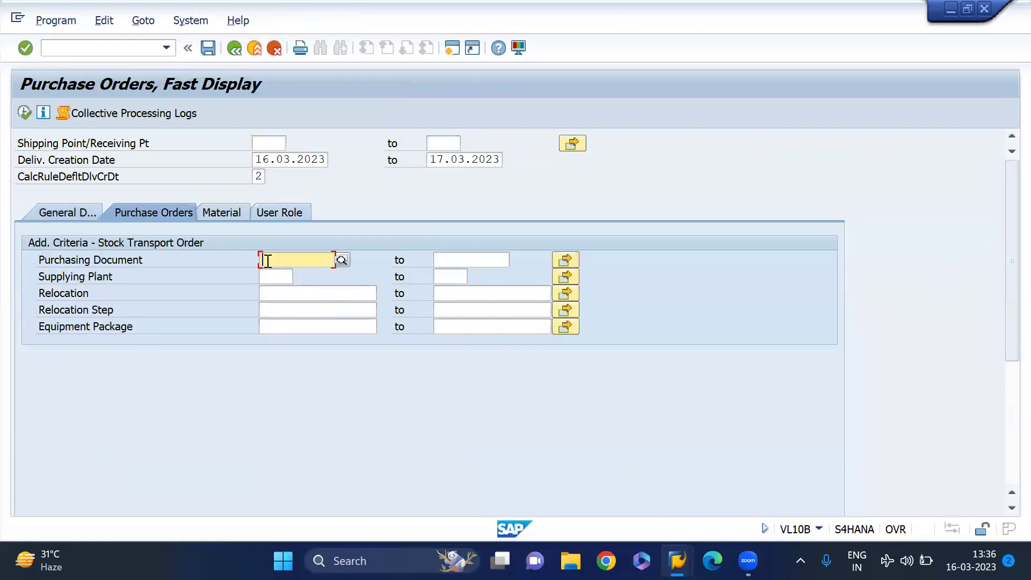
key("ctrl+v")
left_click(27, 111)
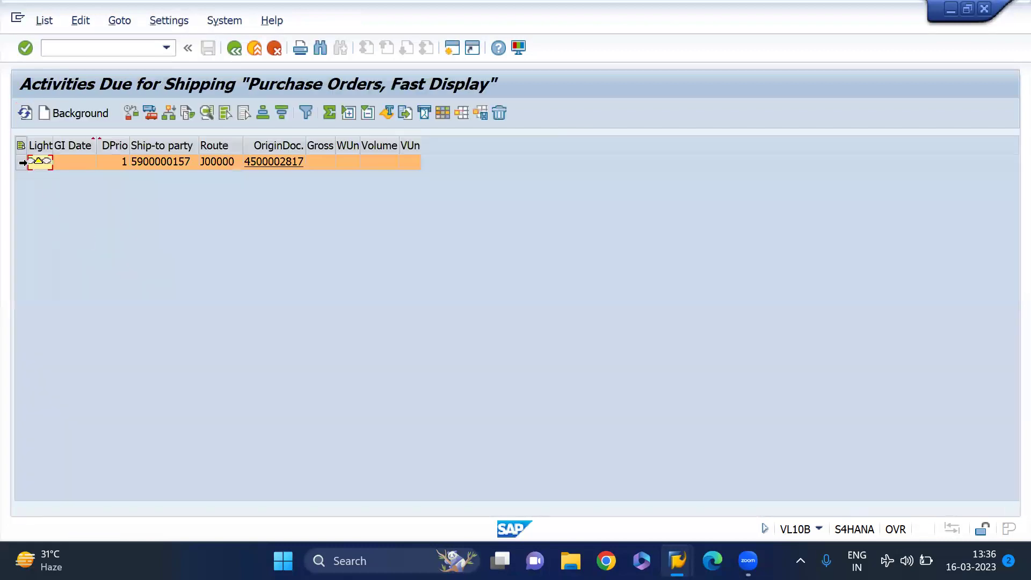
left_click(86, 113)
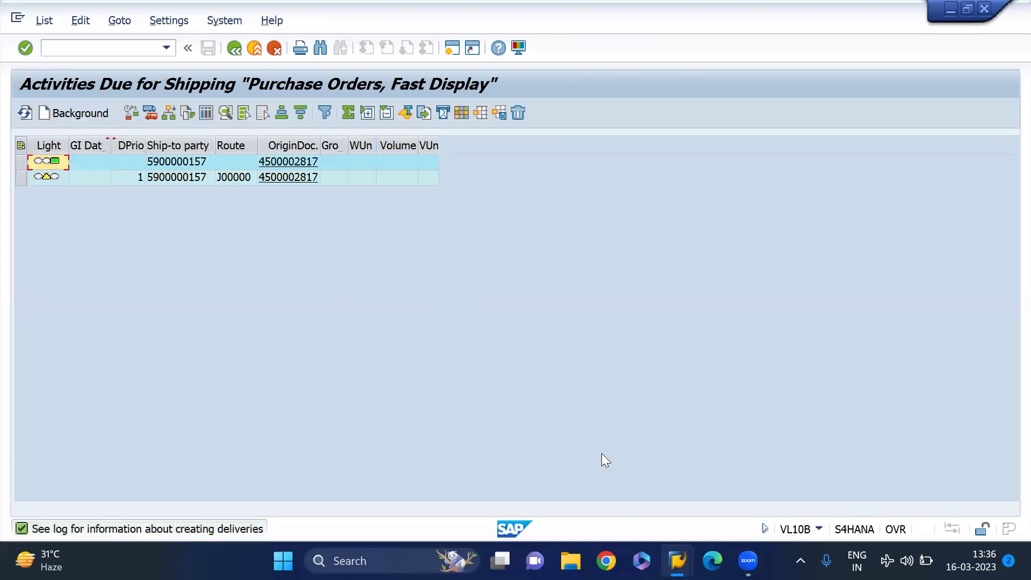
mouse_move(678, 561)
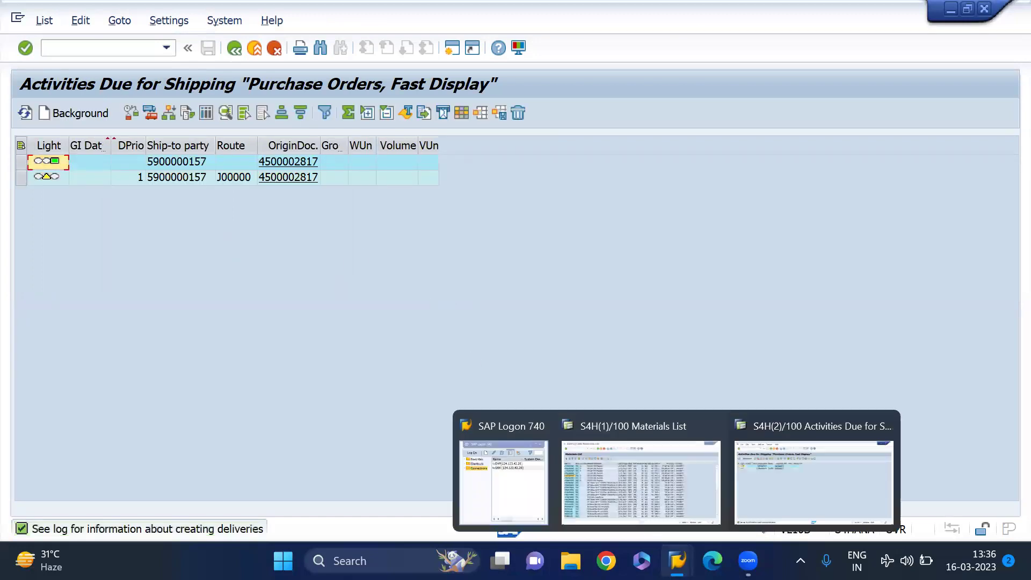
left_click(693, 516)
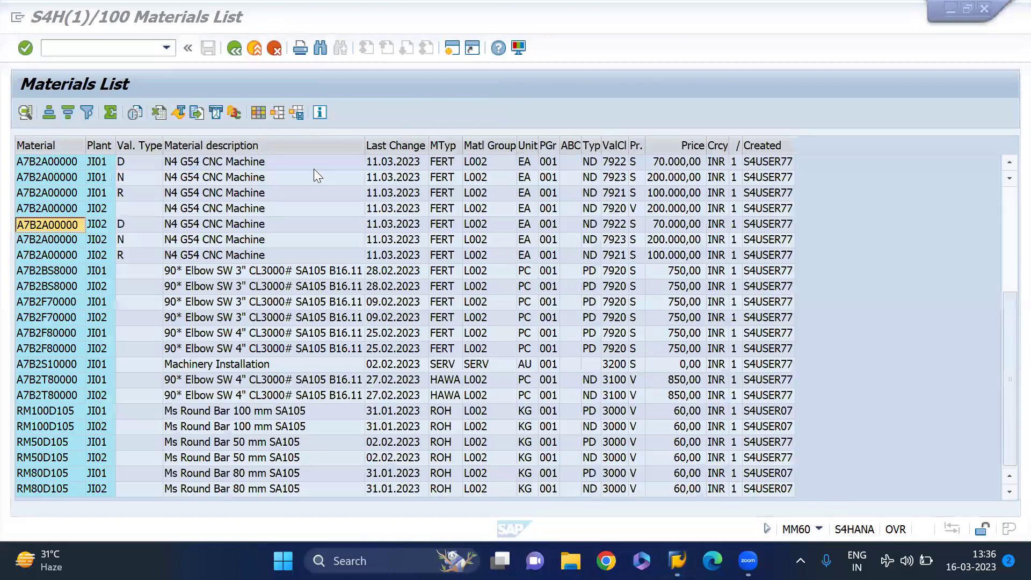
left_click(141, 48)
type("/nme23n")
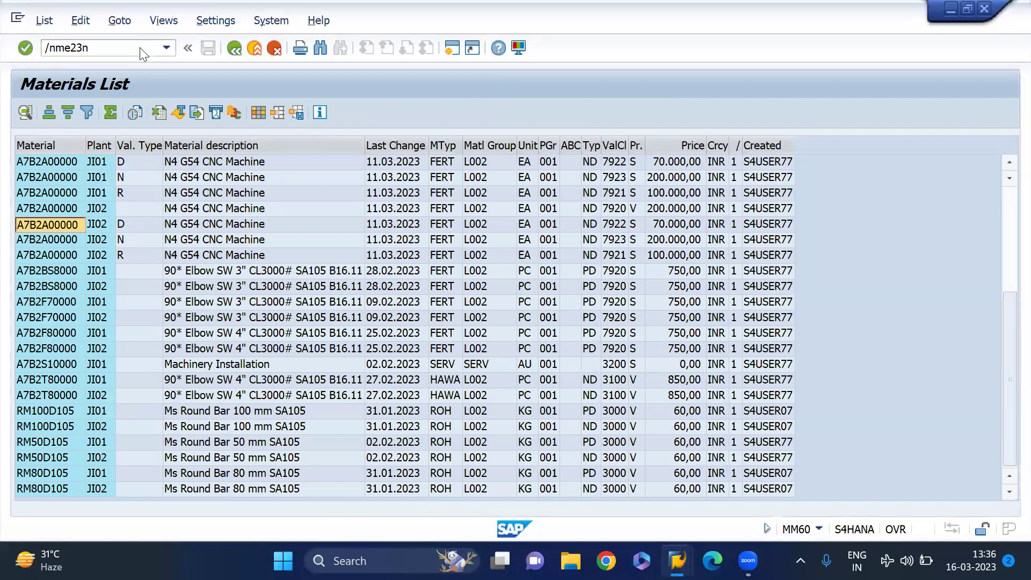
key("Return")
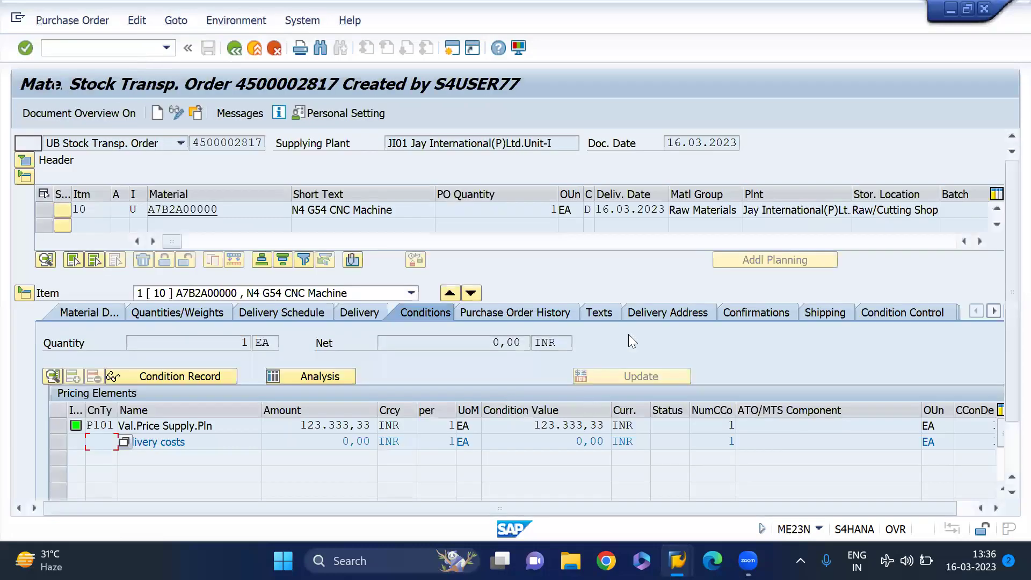
left_click(561, 312)
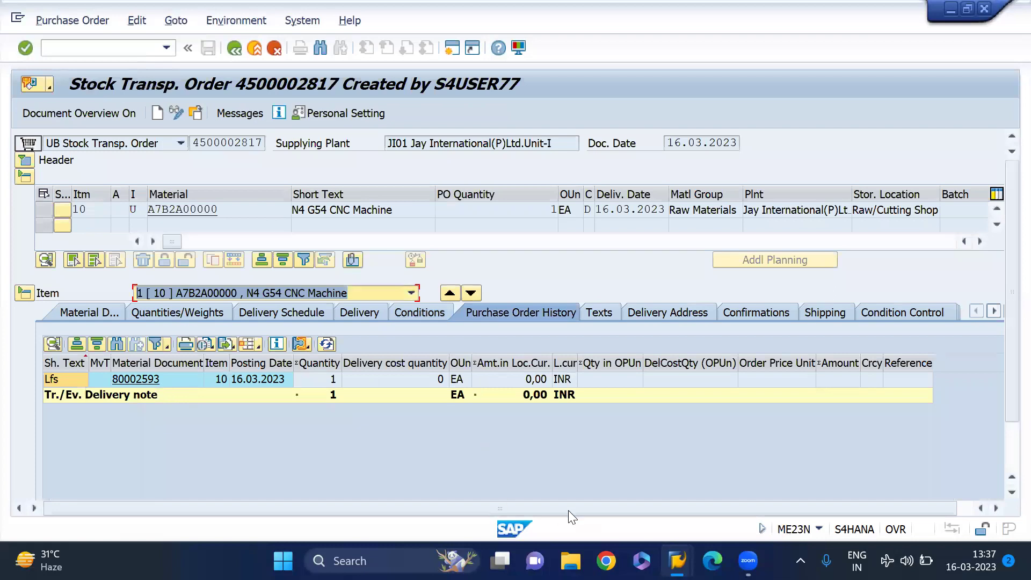
mouse_move(667, 547)
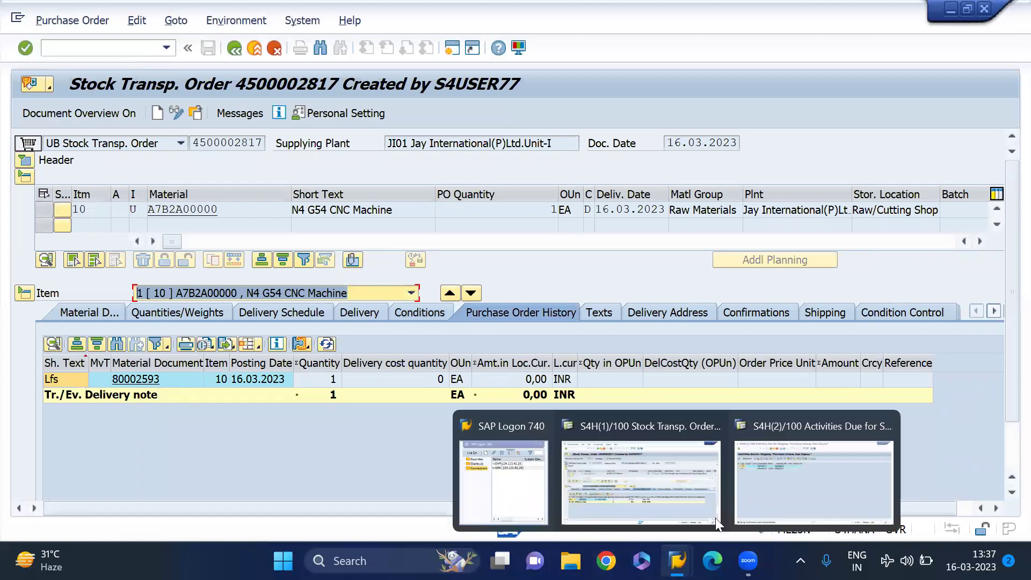
left_click(799, 463)
- Open delivery 80002593 for change in VL02N
left_click(112, 52)
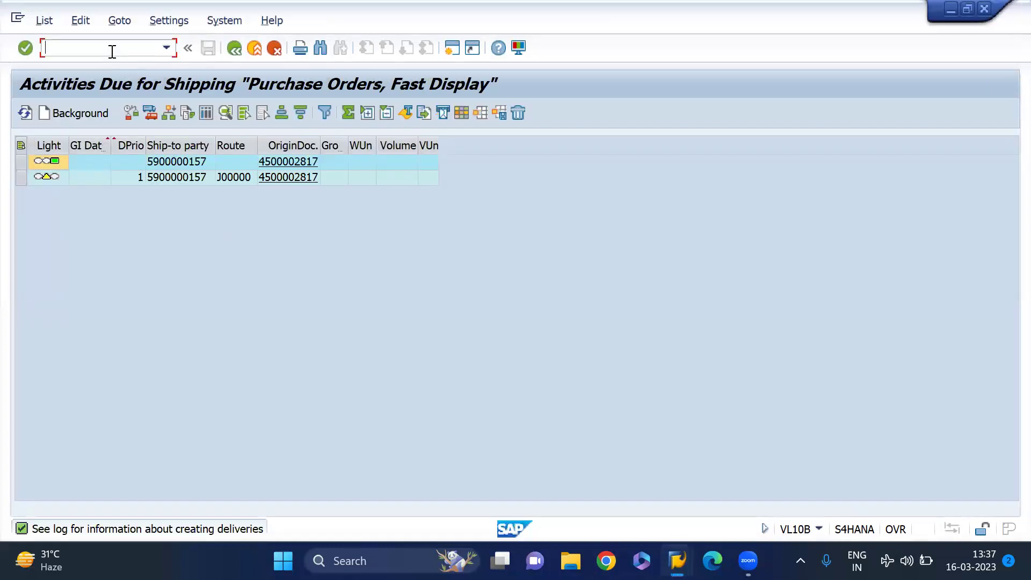
type("/nvl02n")
key("Return")
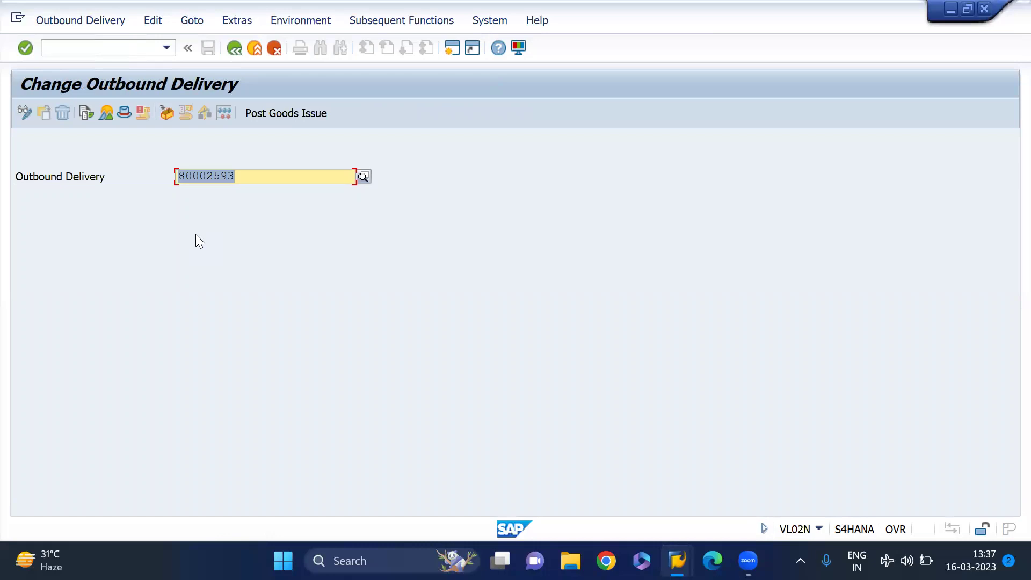
key("Return")
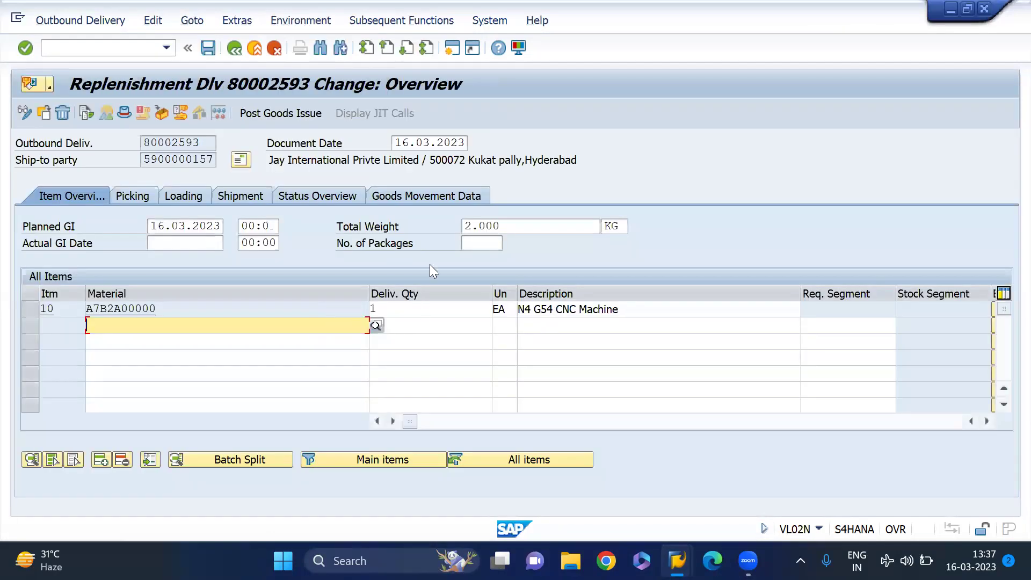
- Pick item 10 fully from storage location 1000 with quantity 1 and attempt goods issue
left_click(133, 196)
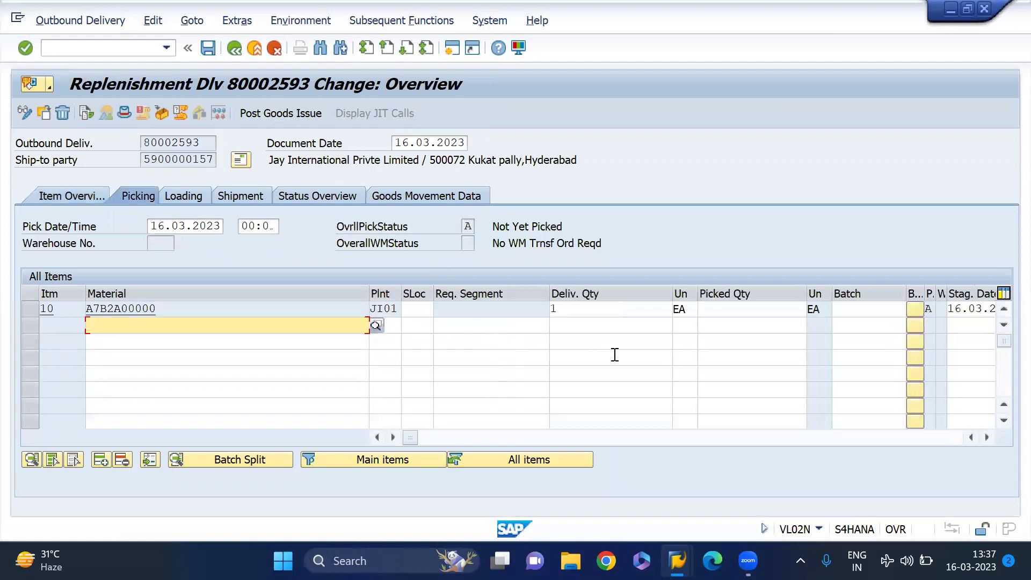
left_click(424, 309)
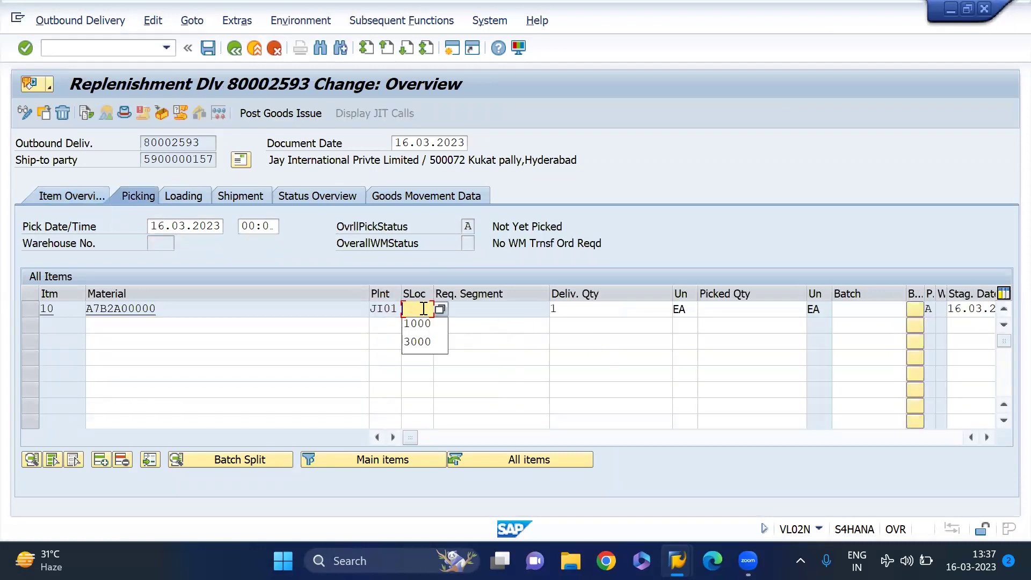
left_click(417, 324)
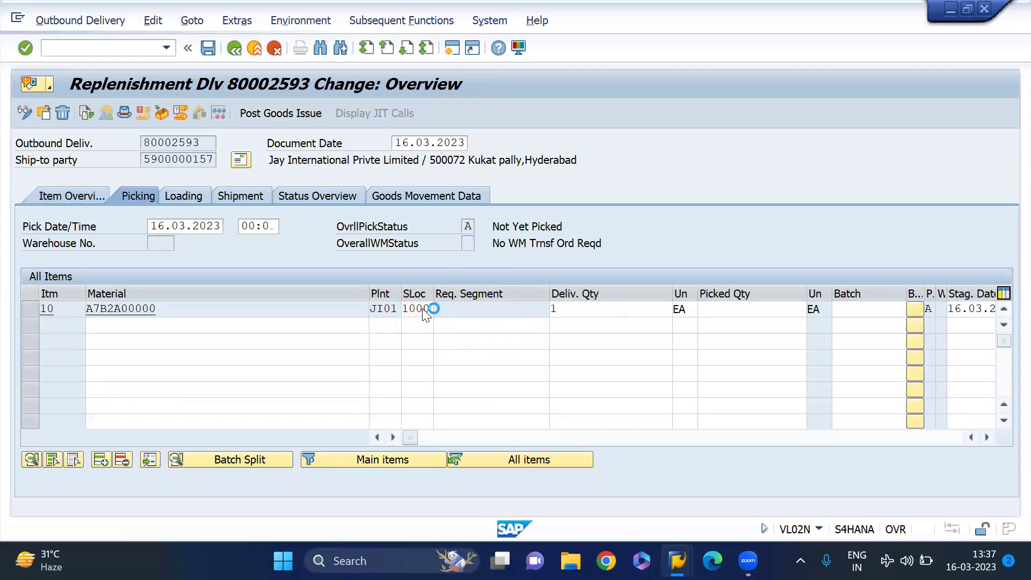
left_click(760, 311)
type("1")
key("Return")
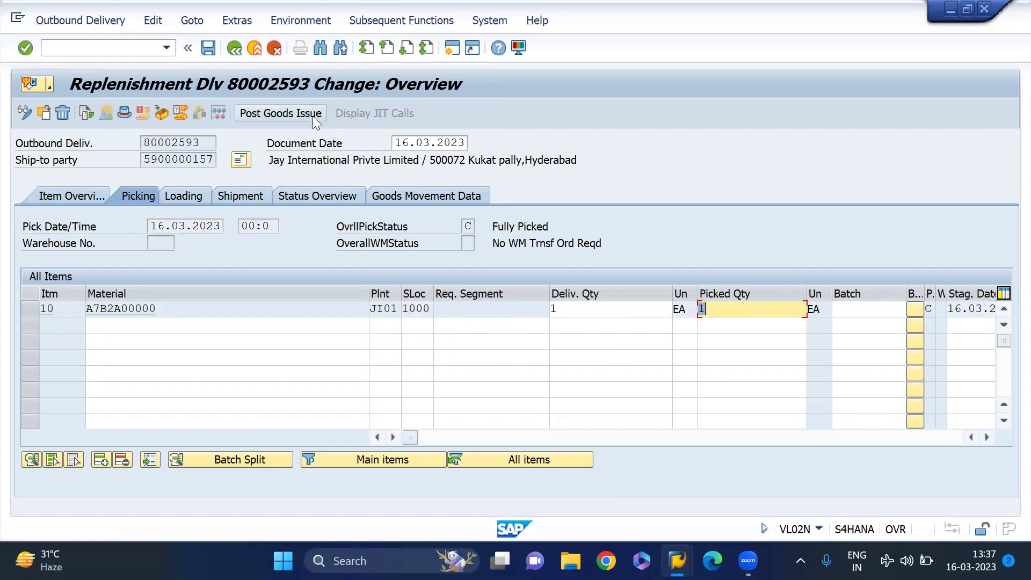
left_click(312, 115)
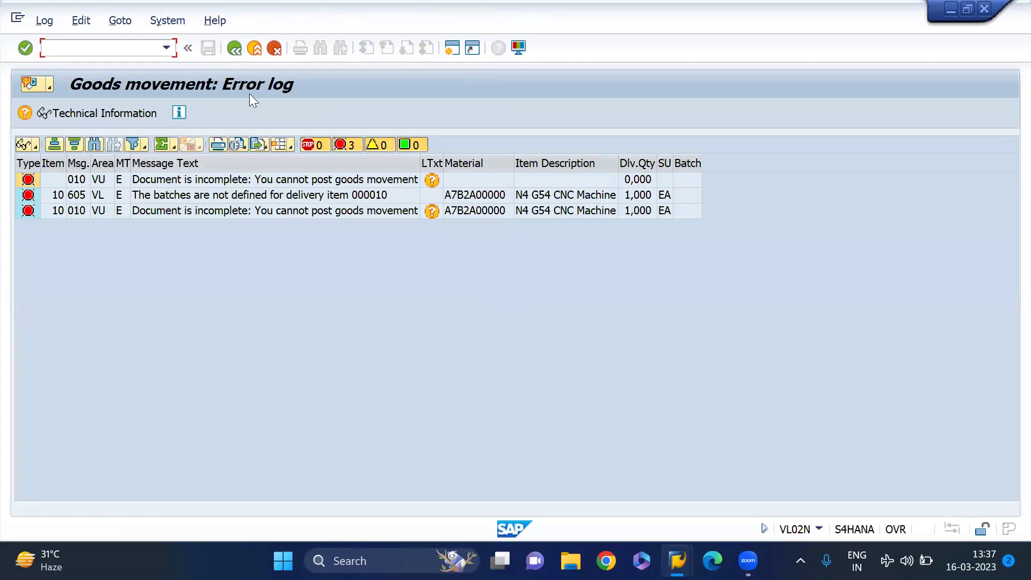
left_click(234, 49)
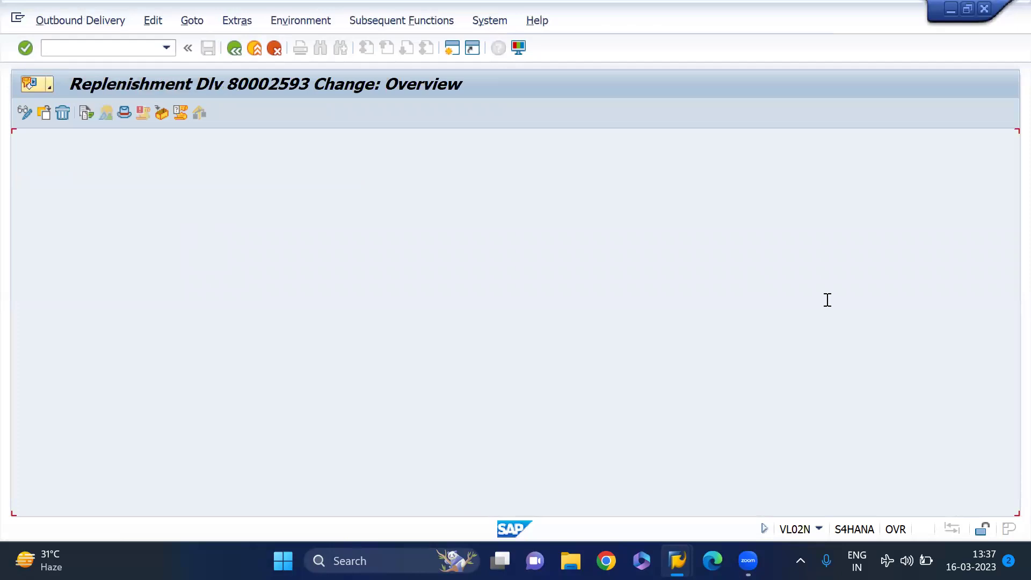
left_click(861, 310)
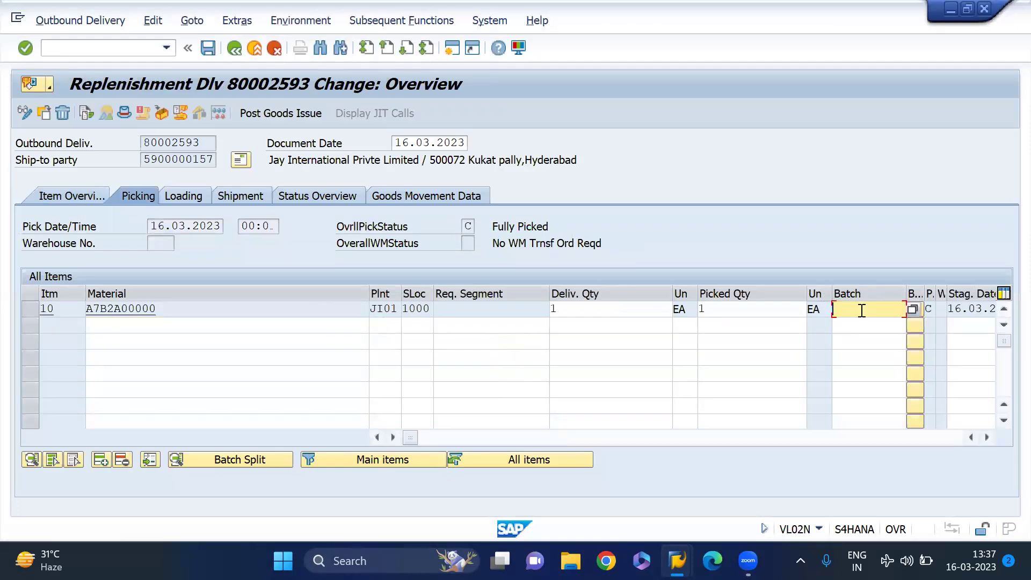
left_click(913, 310)
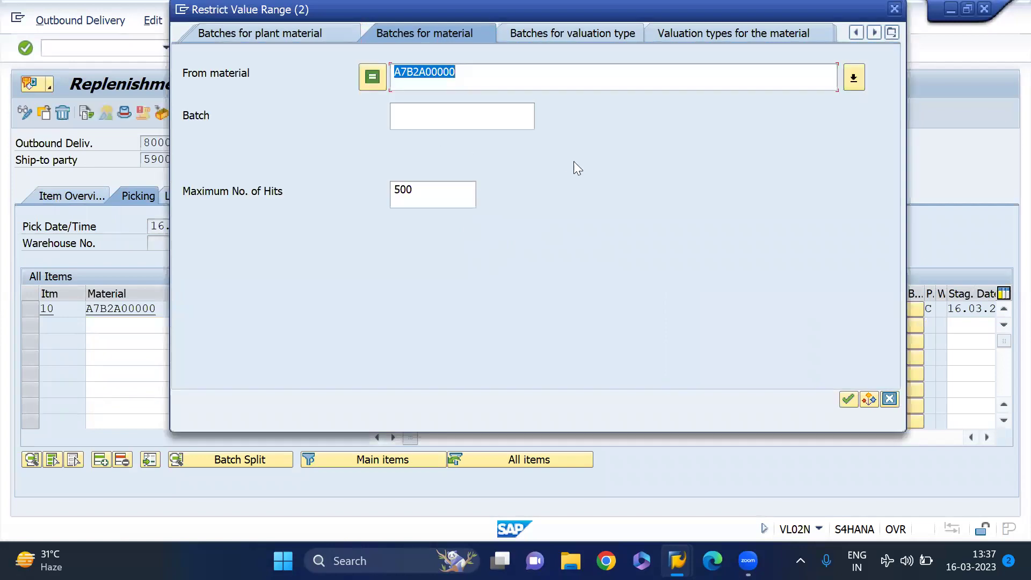
left_click(575, 39)
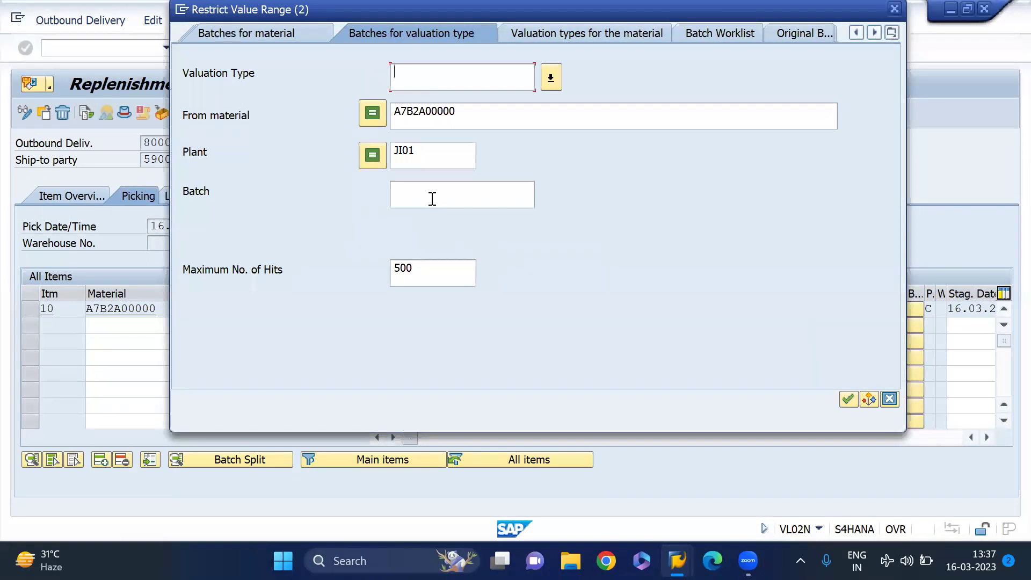
type("FI")
key("Return")
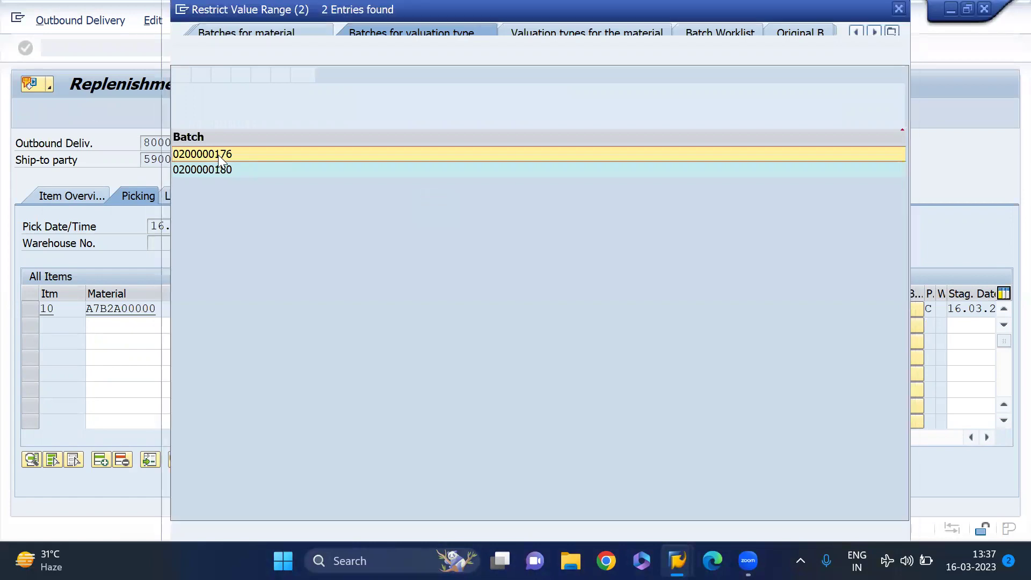
double_click(218, 155)
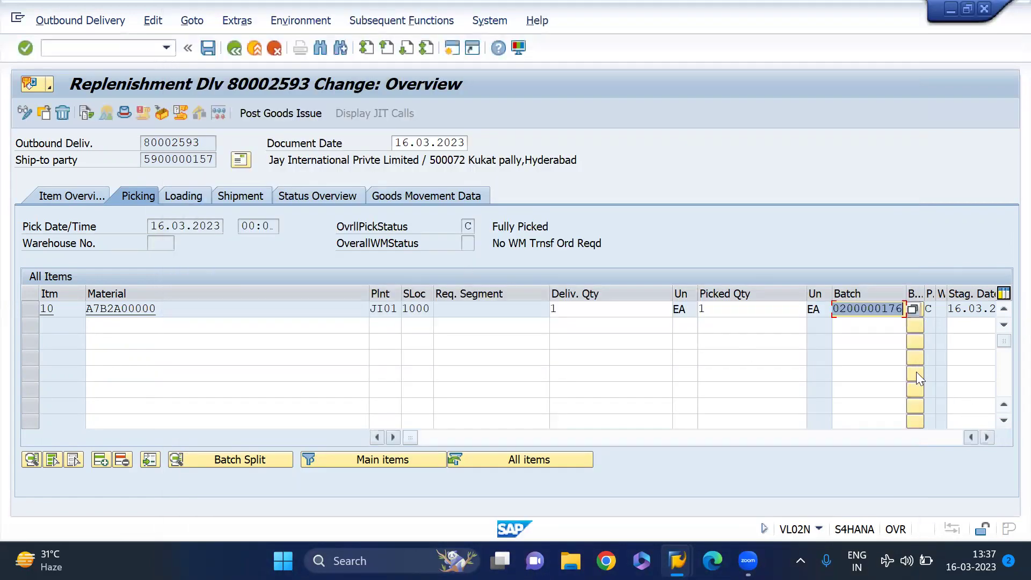
- Confirm the batch, post goods issue for delivery 80002593, and reopen it read-only
left_click(987, 438)
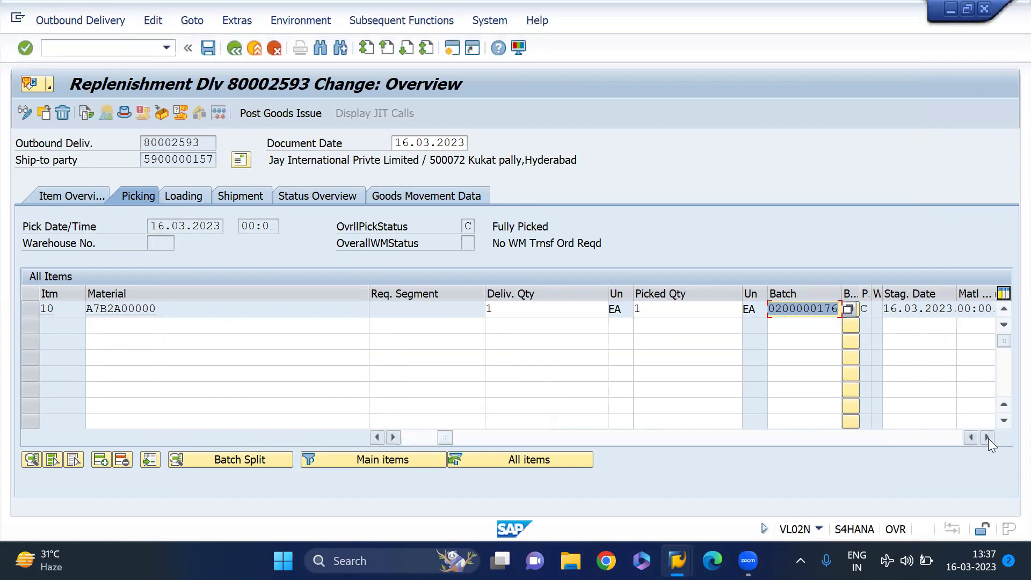
left_click(987, 437)
left_click(987, 437)
left_click(987, 437)
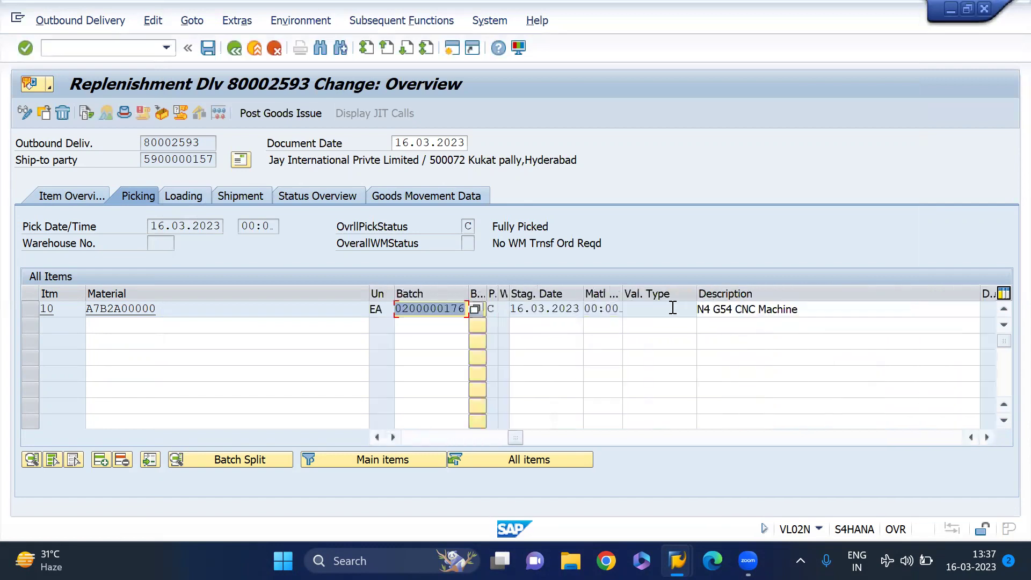
key("Return")
left_click(275, 113)
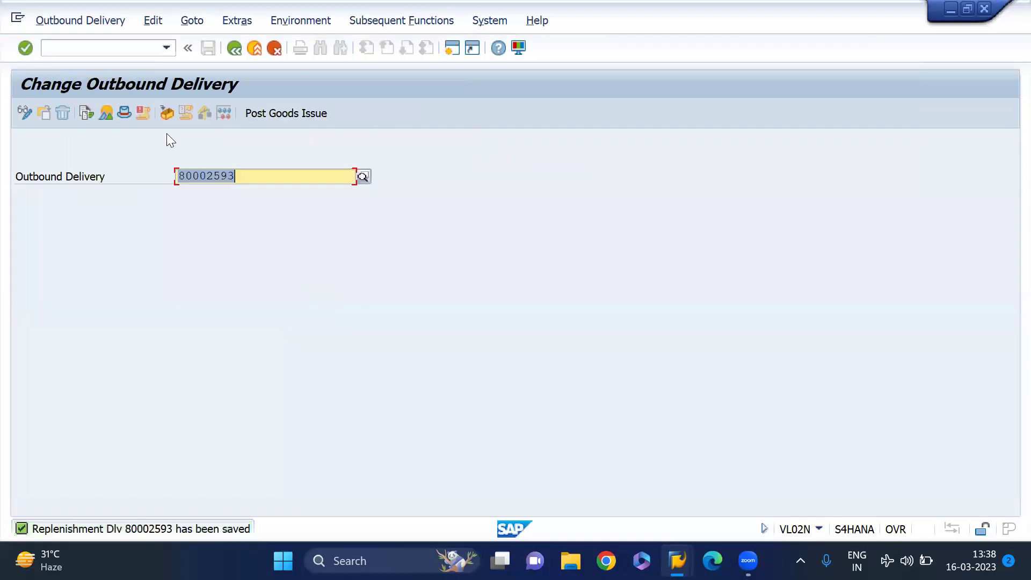
left_click(87, 23)
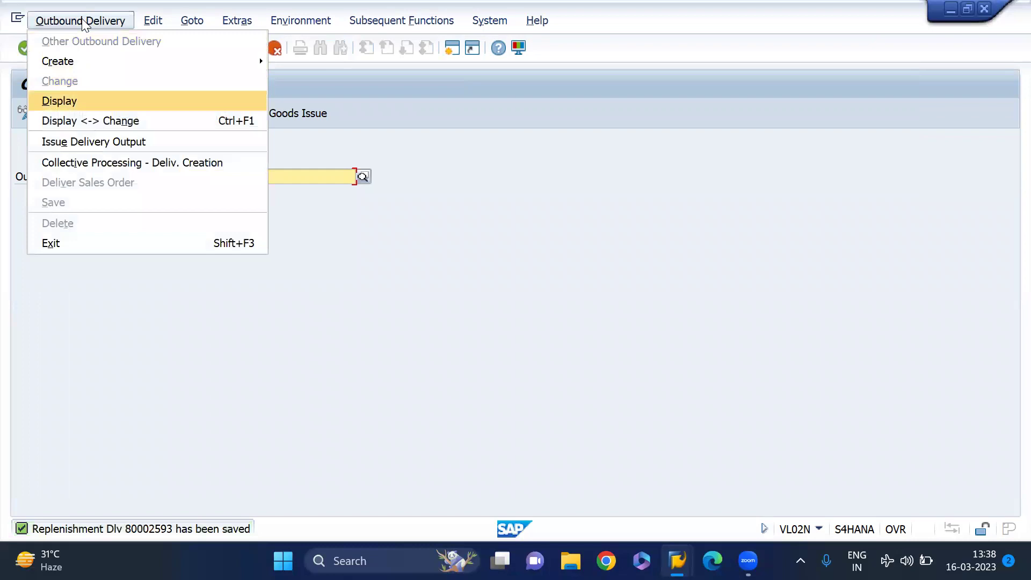
left_click(82, 18)
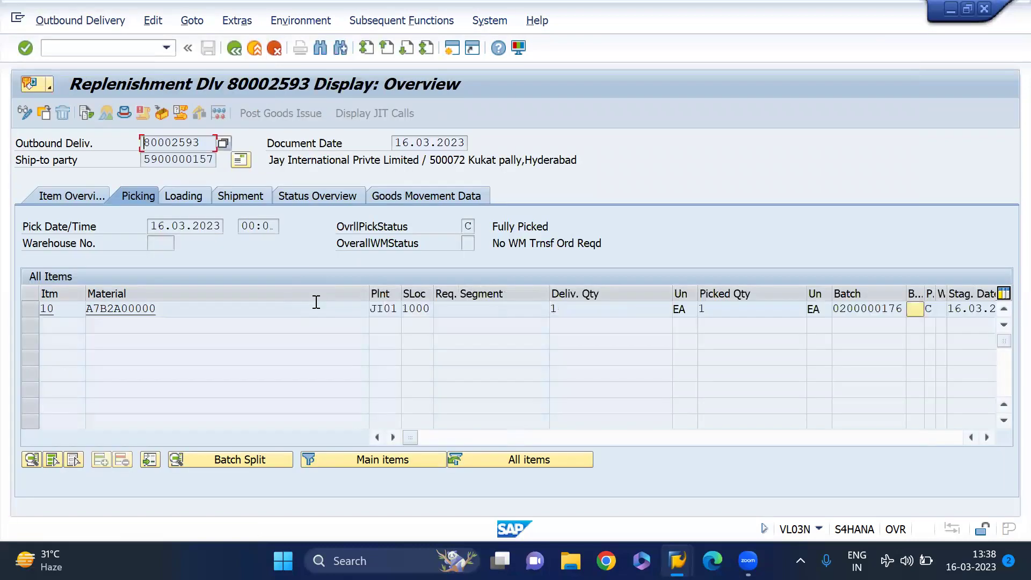
- View the SPED output's processing log in delivery 80002593's header outputs, then close it
left_click(237, 20)
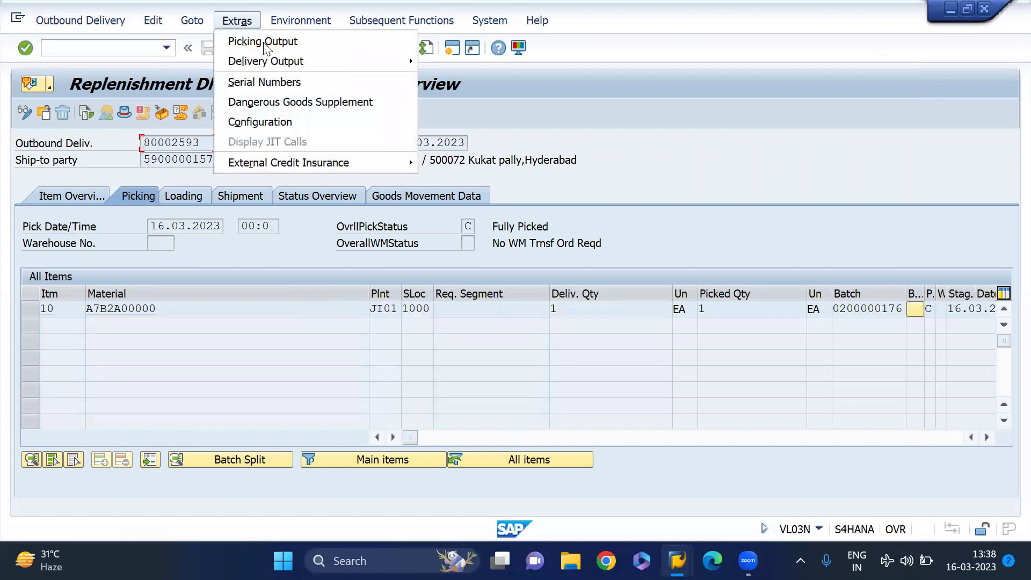
mouse_move(409, 58)
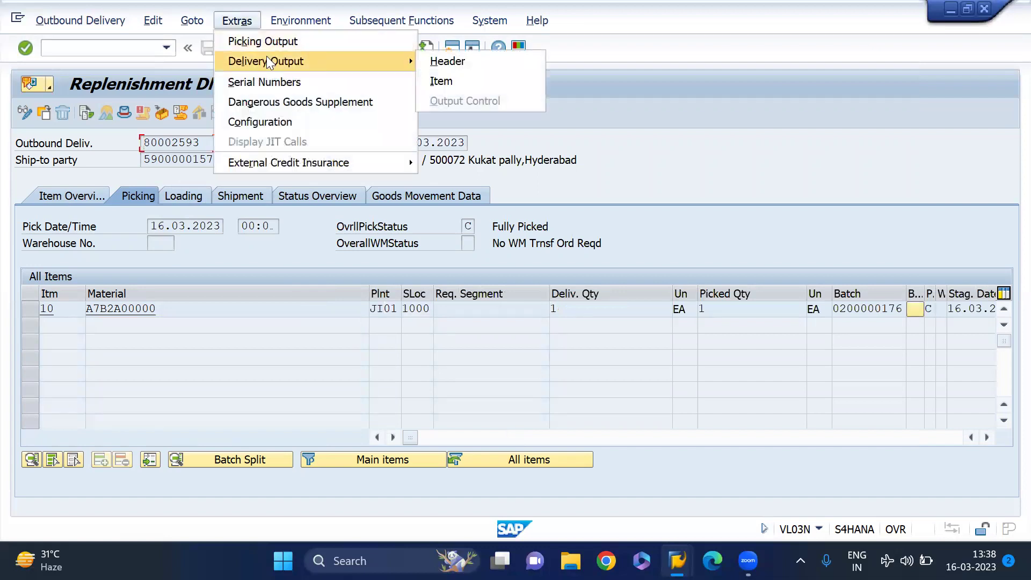
left_click(448, 61)
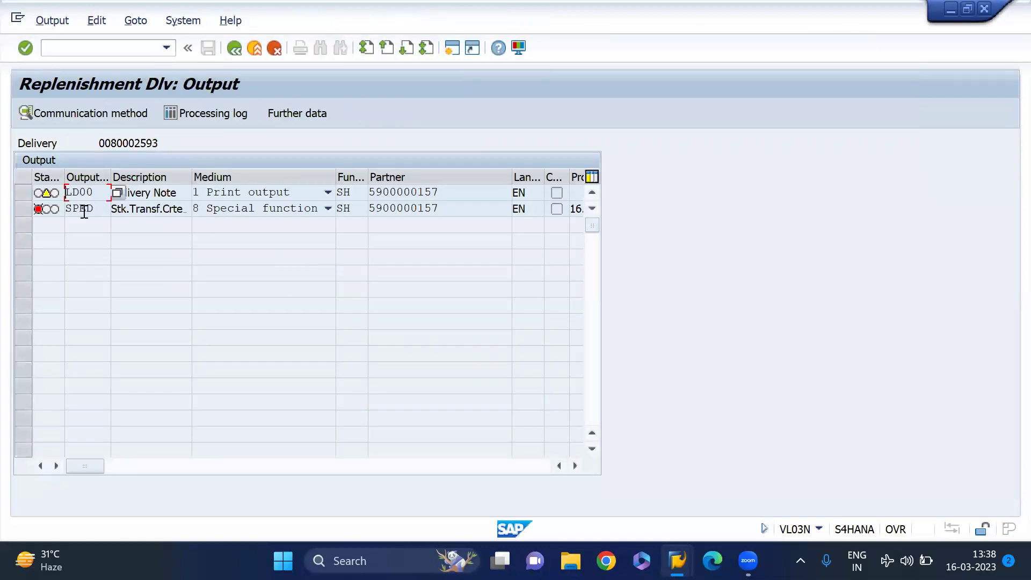
left_click(26, 208)
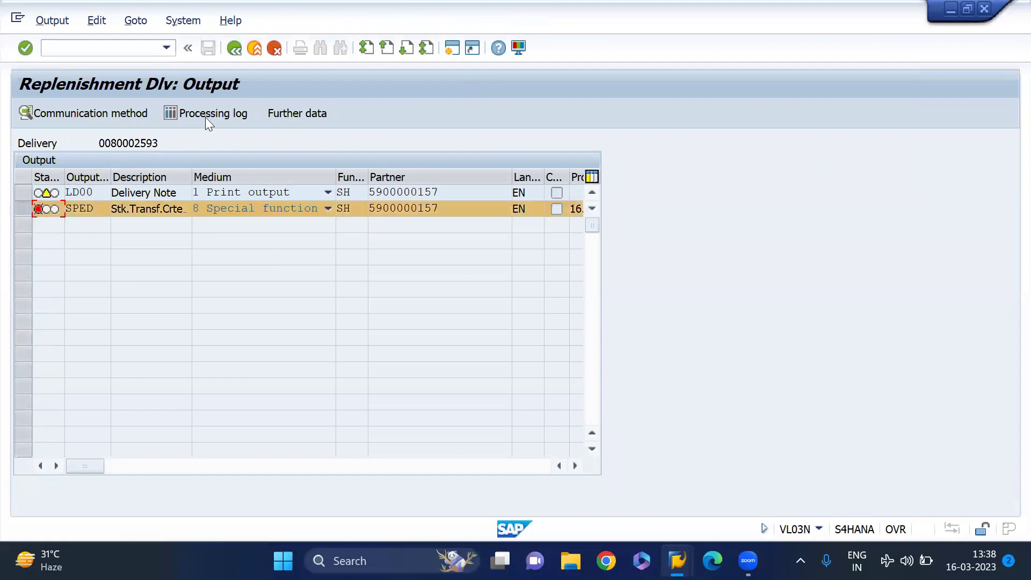
left_click(205, 117)
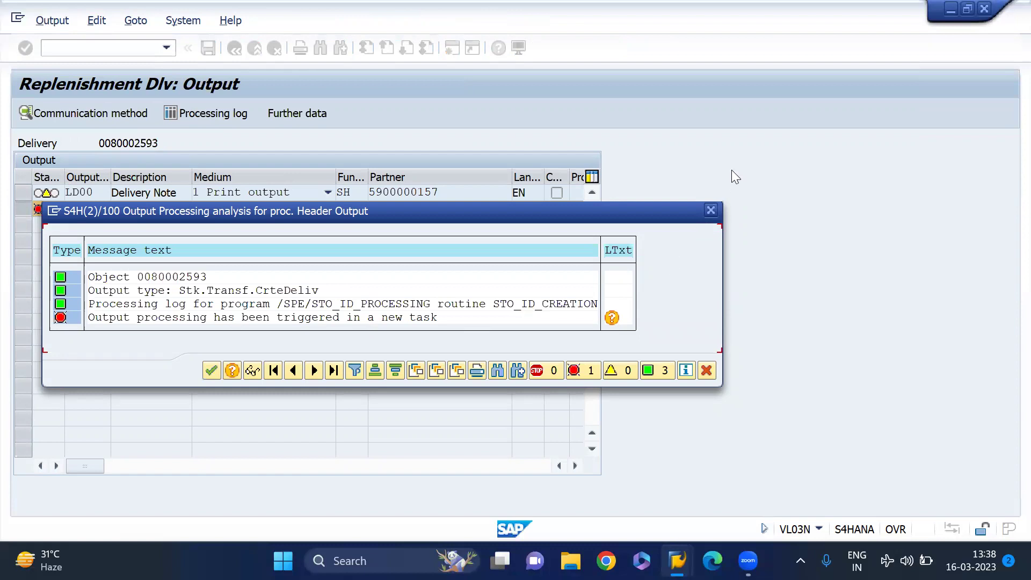
left_click(710, 210)
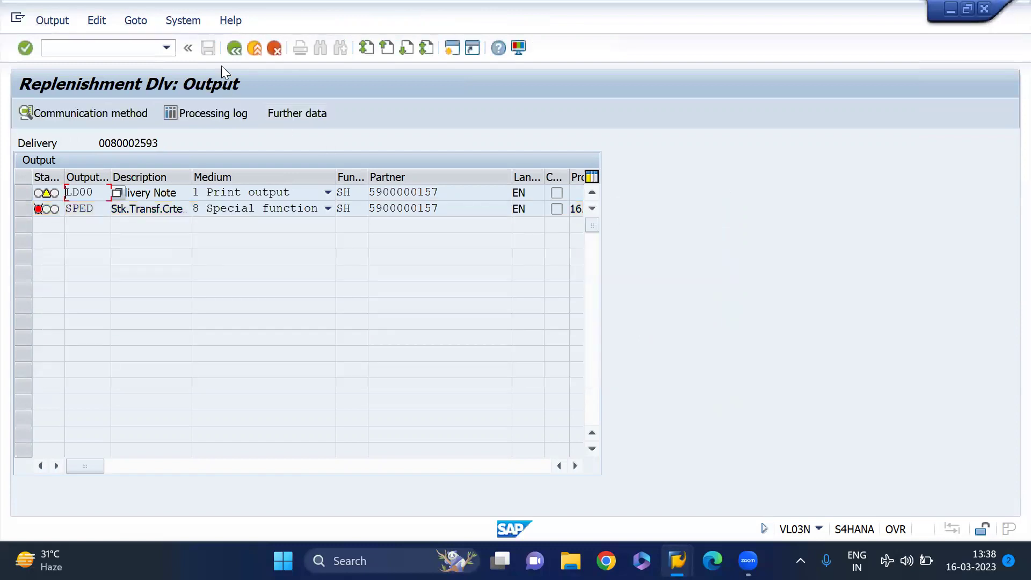
- Reopen delivery 80002593 in display mode with VL03N
left_click(234, 53)
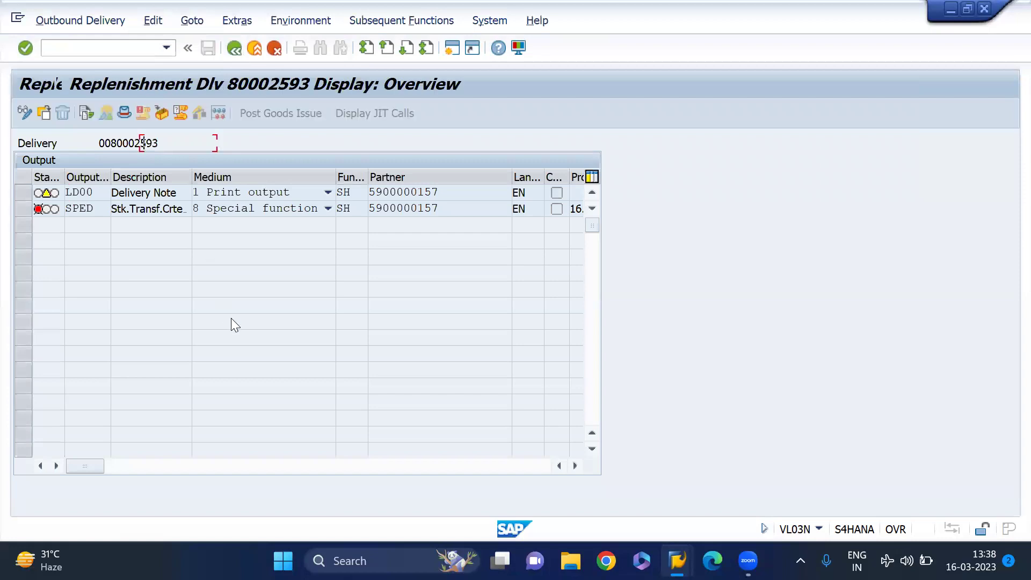
left_click(107, 49)
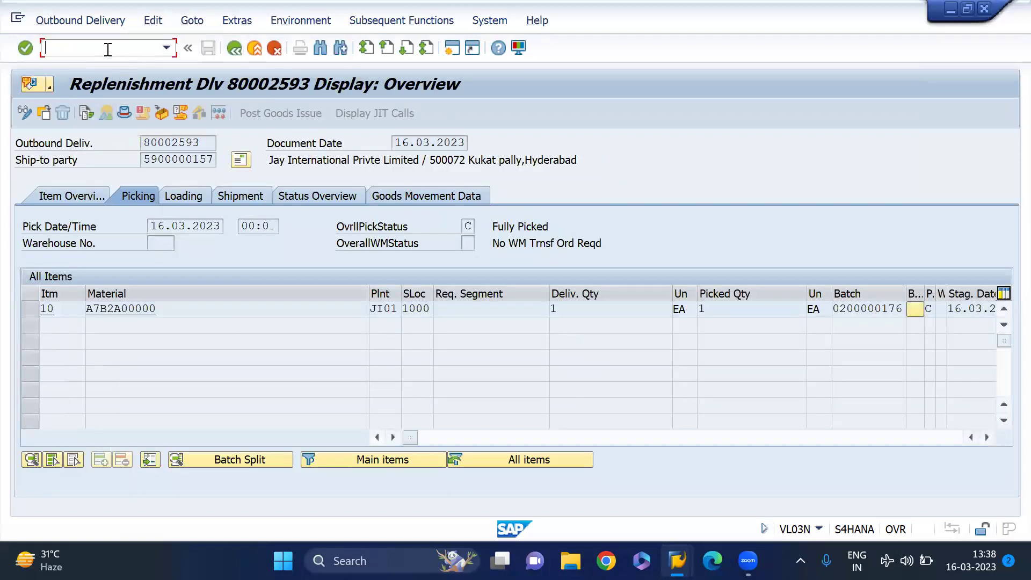
type("/nvl03n")
key("Return")
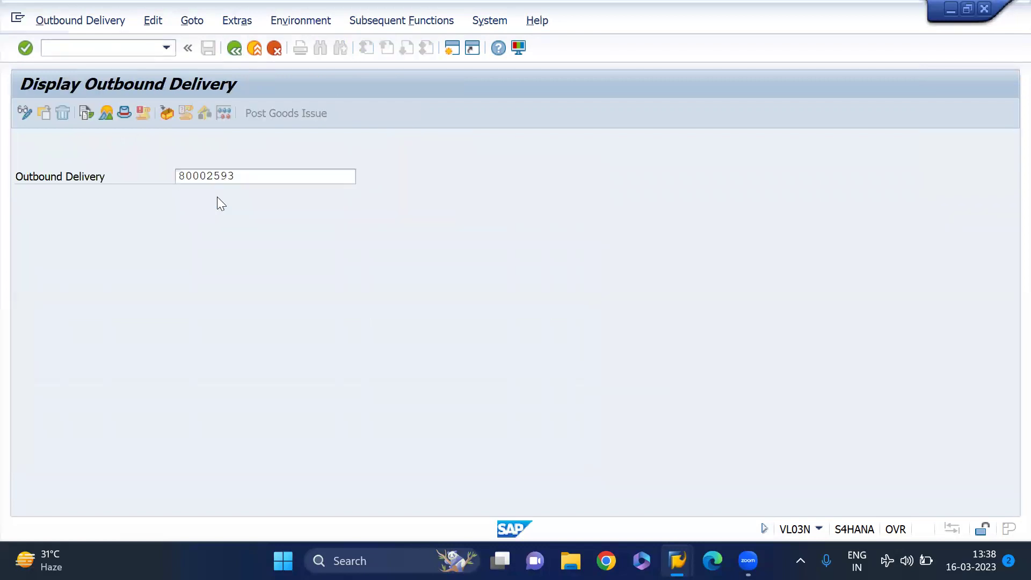
key("Return")
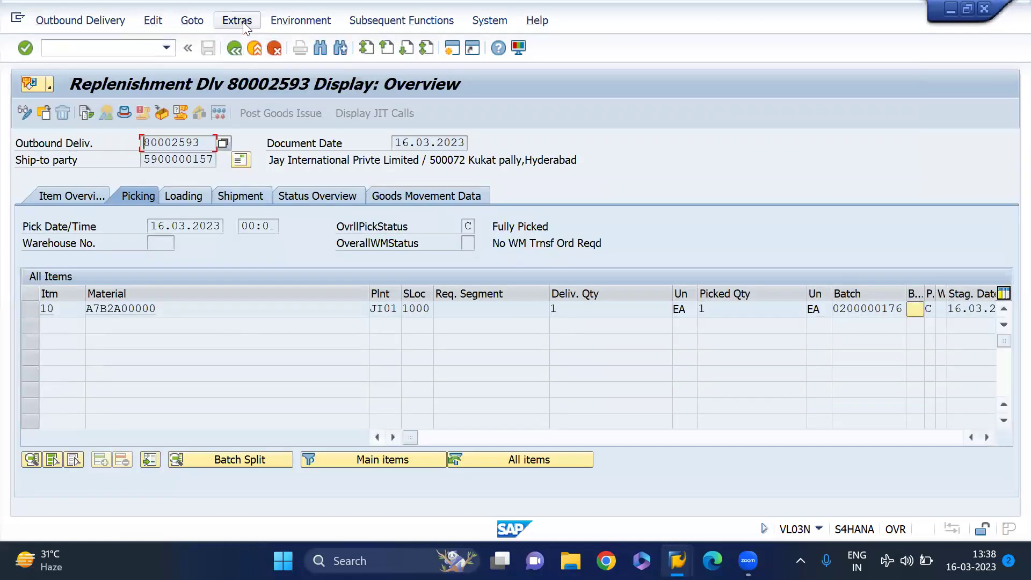
- Show the delivery's header output list and select the SPED stock transfer output
left_click(238, 21)
mouse_move(329, 60)
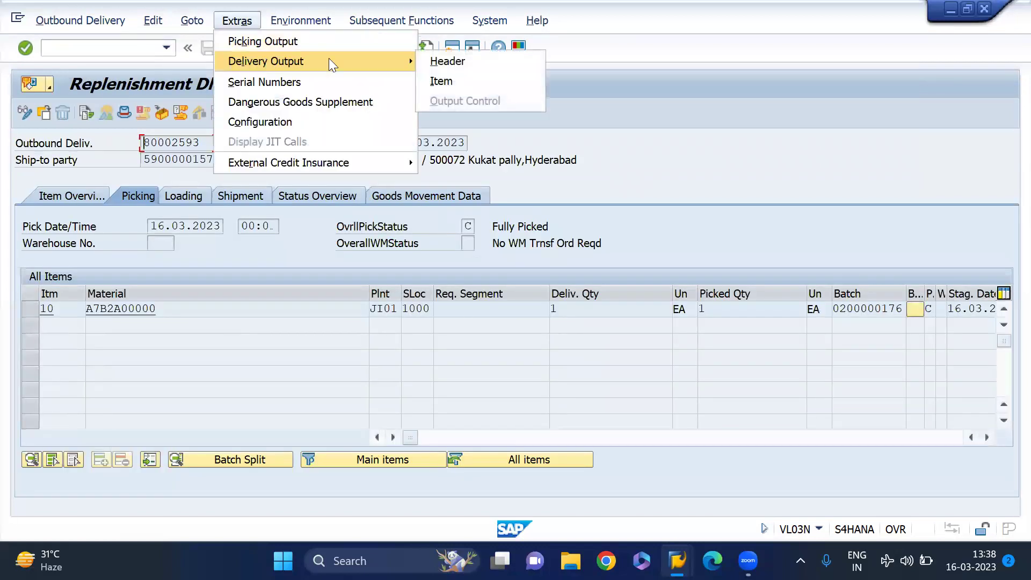
left_click(456, 58)
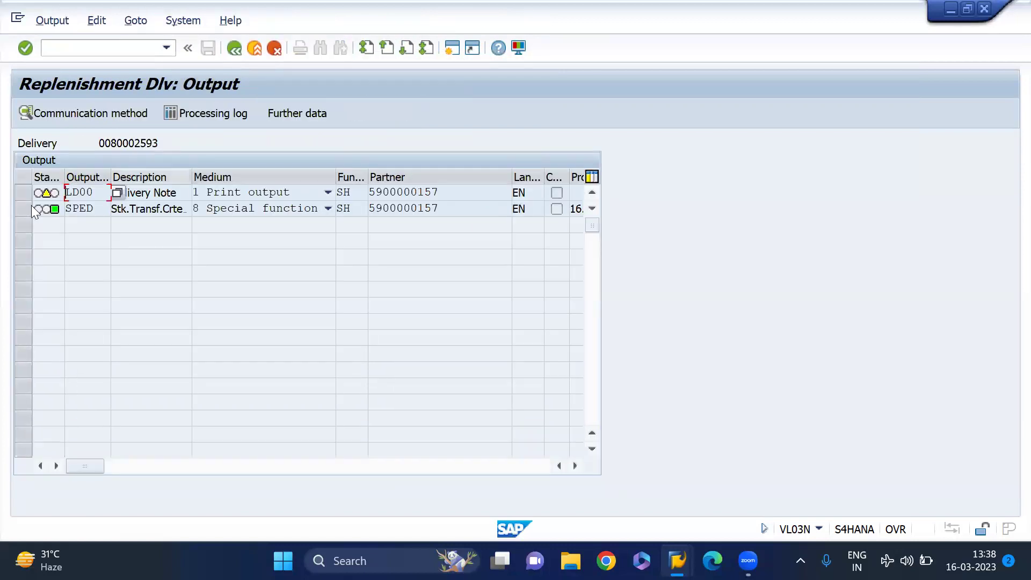
left_click(26, 207)
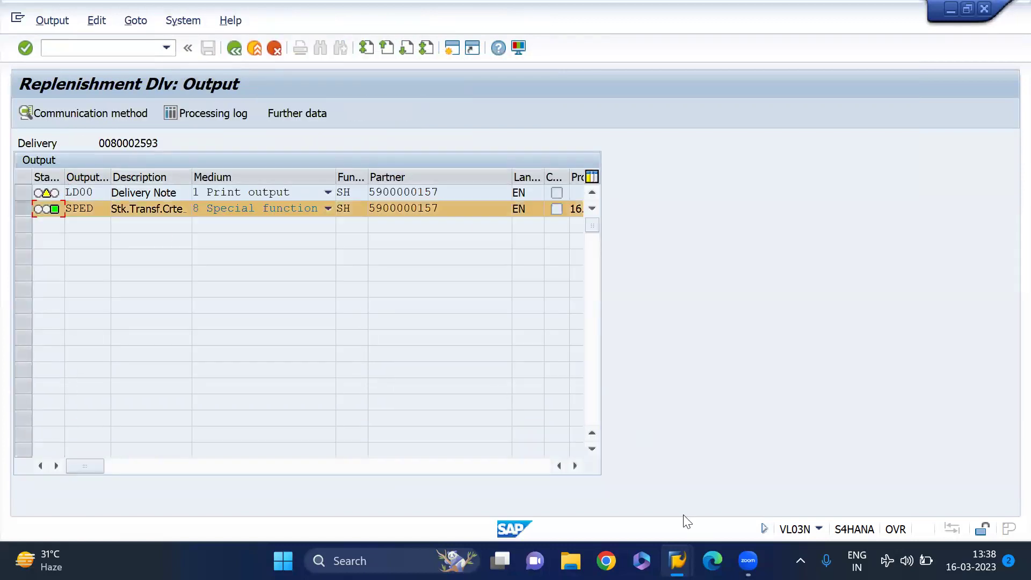
mouse_move(683, 549)
left_click(677, 502)
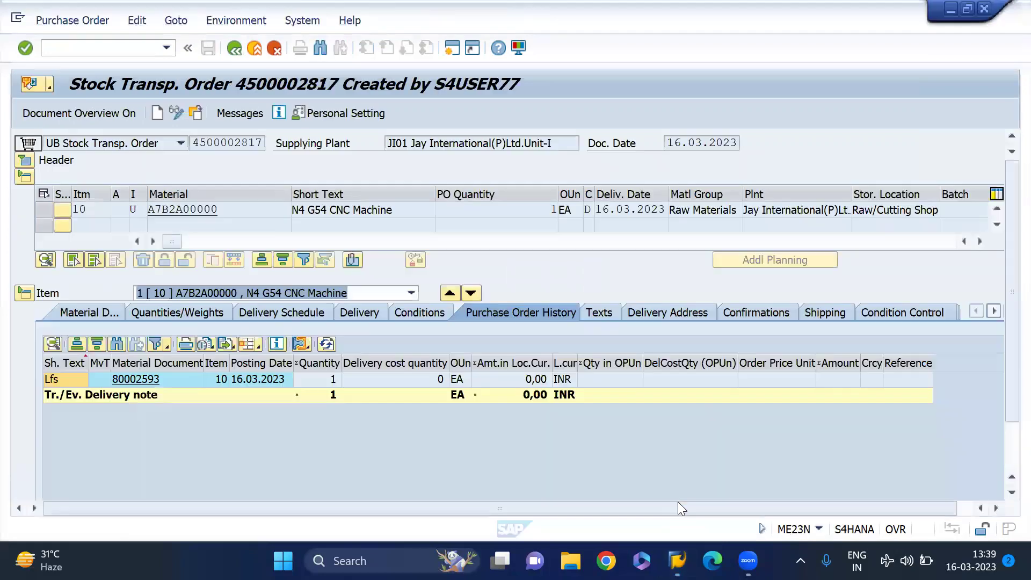
mouse_move(677, 559)
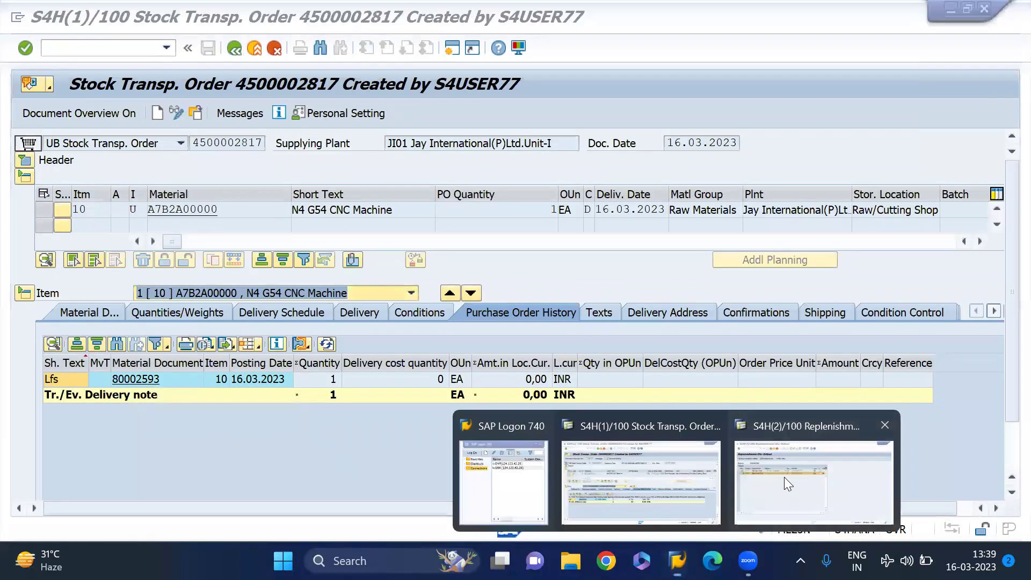
left_click(784, 477)
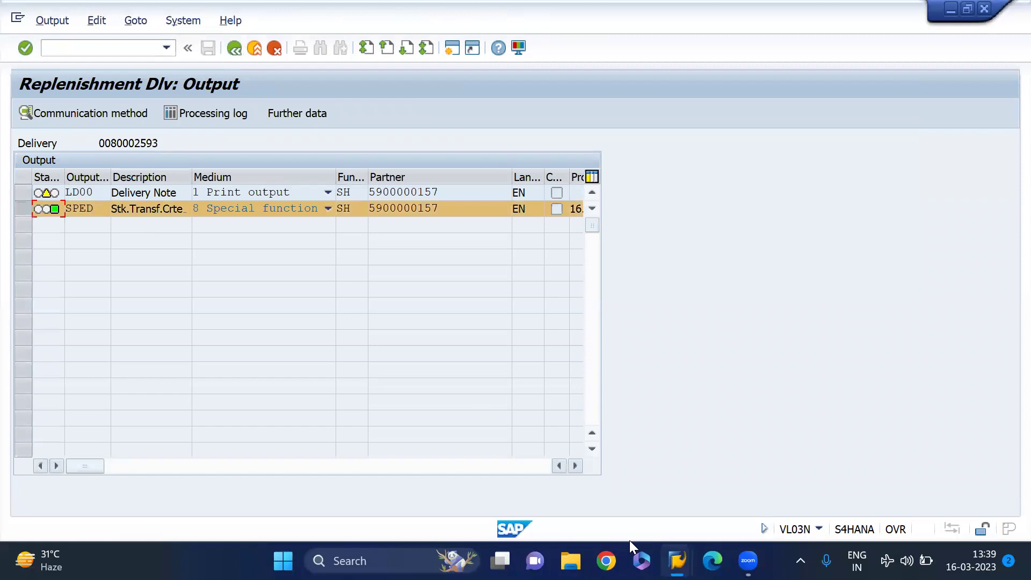
mouse_move(678, 559)
left_click(652, 506)
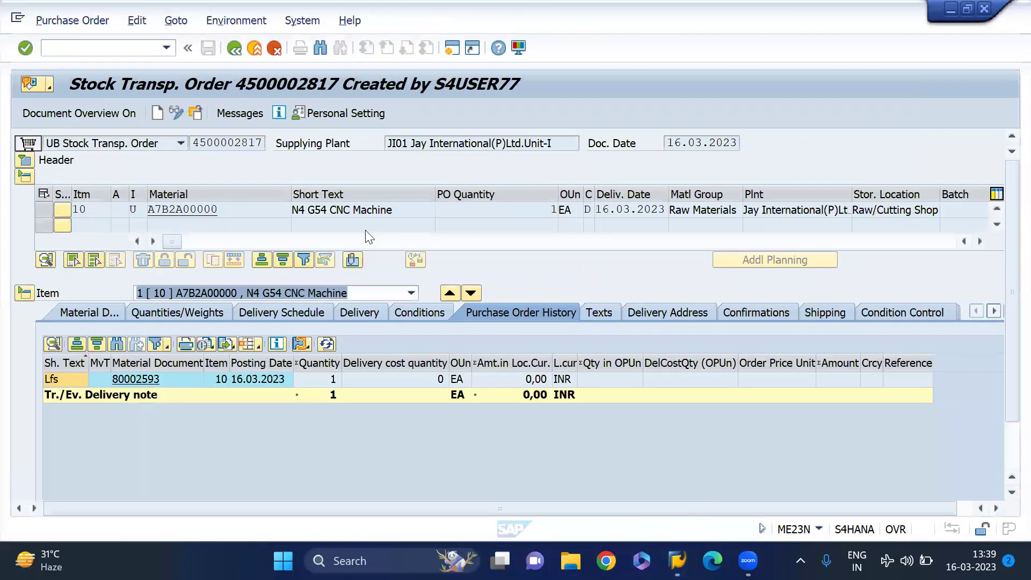
left_click(198, 112)
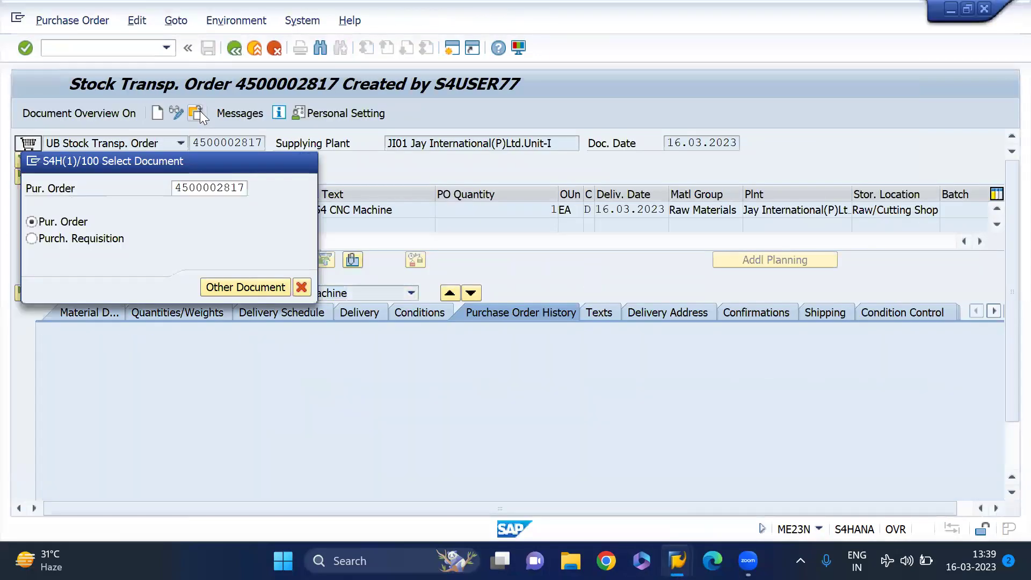
key("Return")
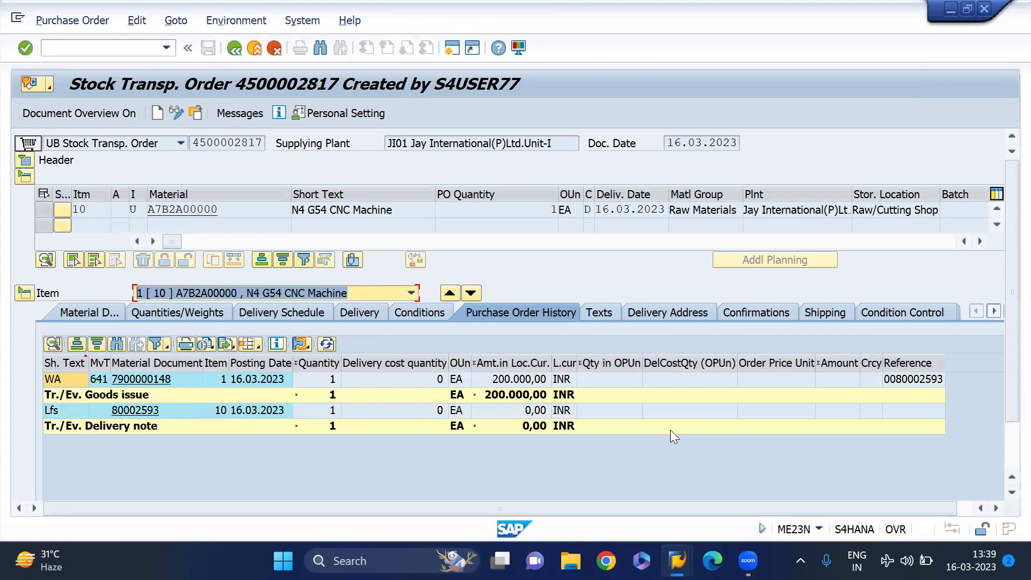
- Copy inbound delivery number 180000484 from the Confirmations tab and start a new session
left_click(752, 312)
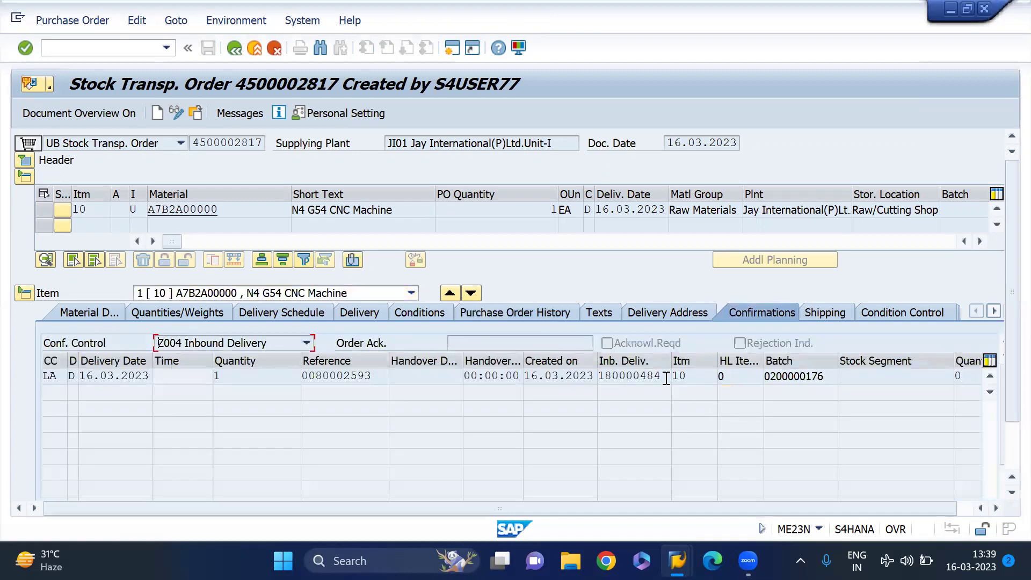
double_click(666, 378)
left_click(378, 377)
left_click_drag(378, 377, 303, 376)
left_click(304, 376)
left_click_drag(666, 376, 600, 374)
left_click(600, 374)
left_click(453, 48)
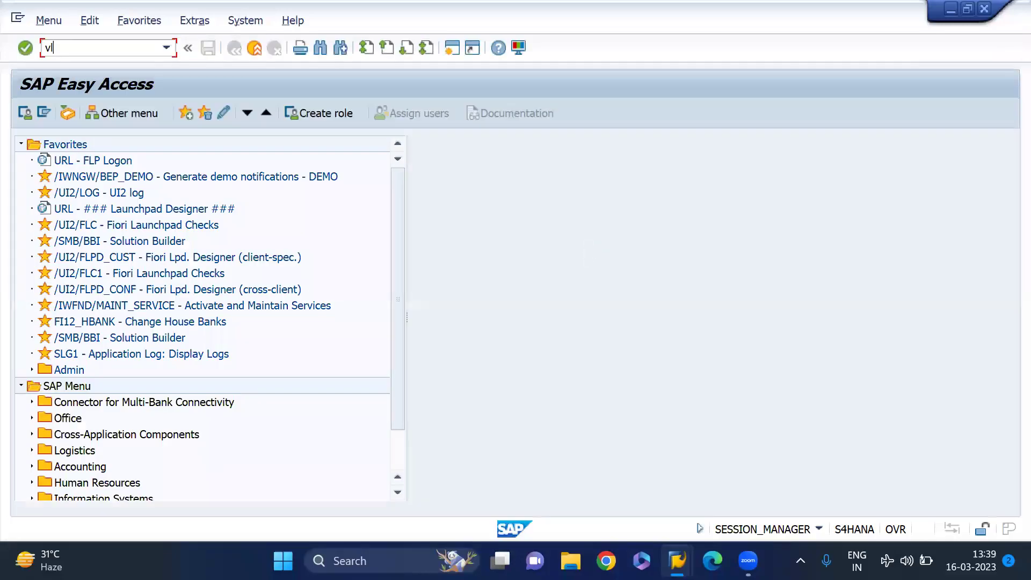
type("vl32n")
key("Return")
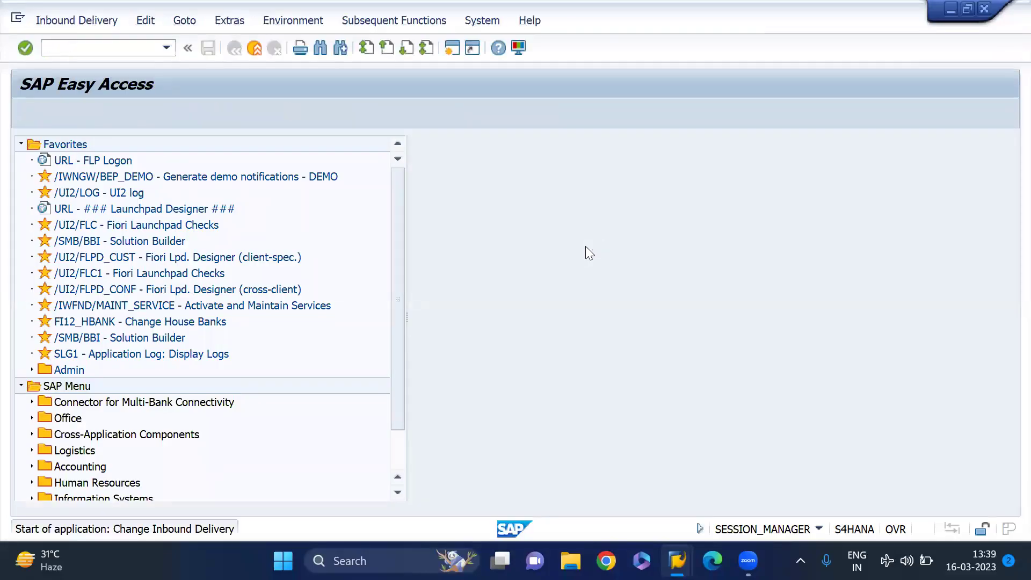
key("Return")
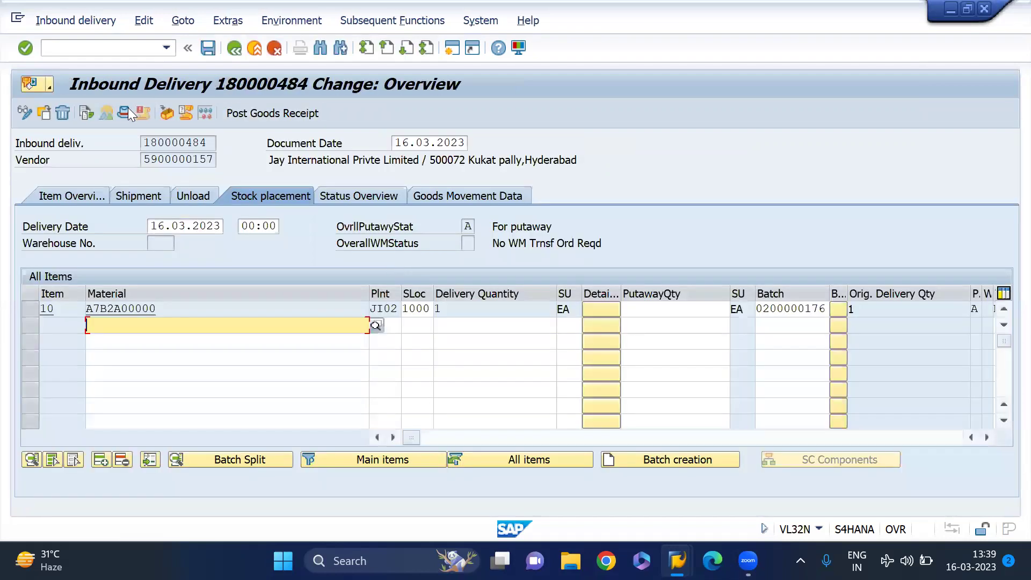
left_click(126, 106)
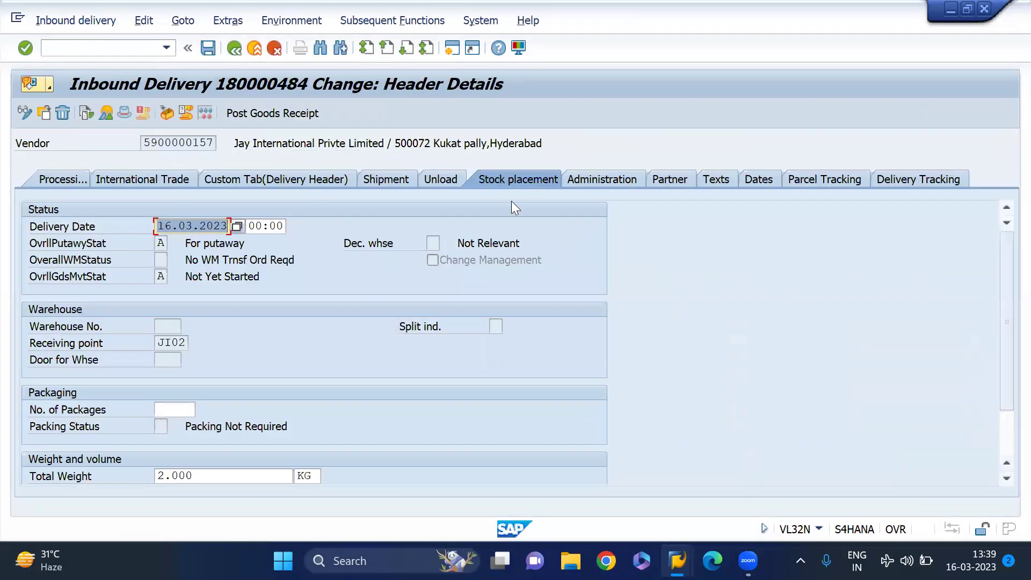
left_click(594, 176)
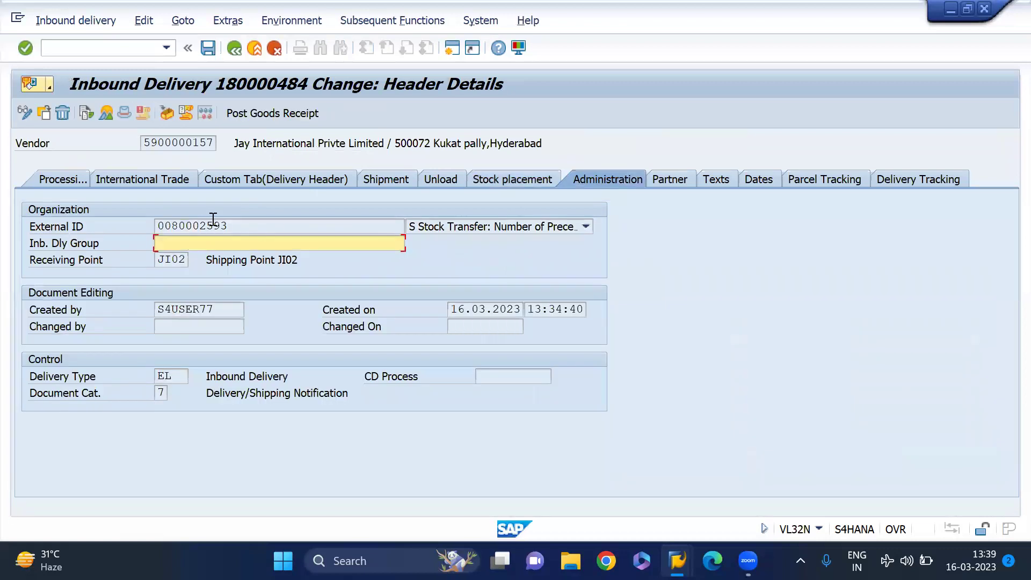
left_click(211, 224)
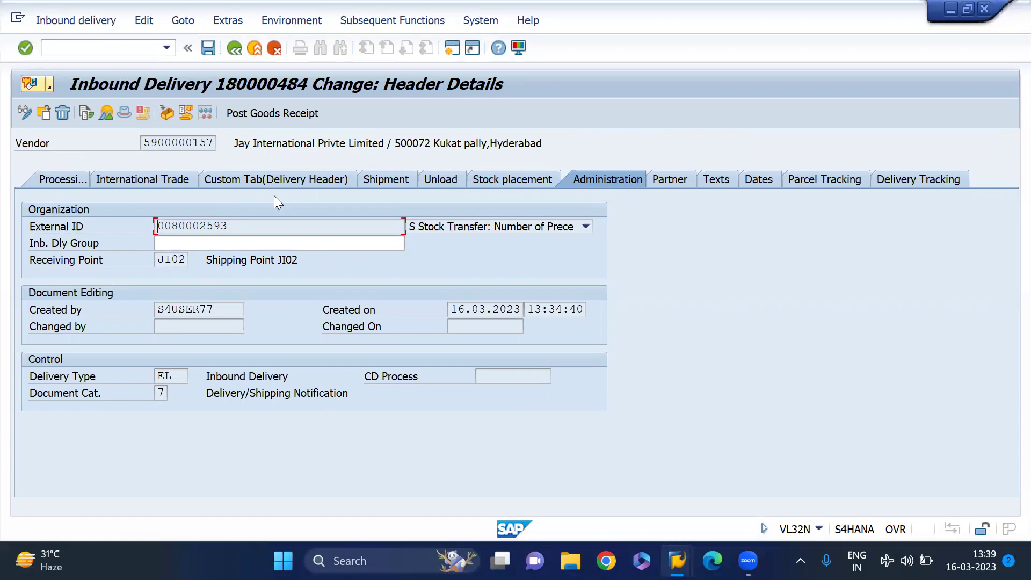
- Enter putaway quantity 1 for item 10 of inbound delivery 180000484 and post goods receipt
left_click(242, 114)
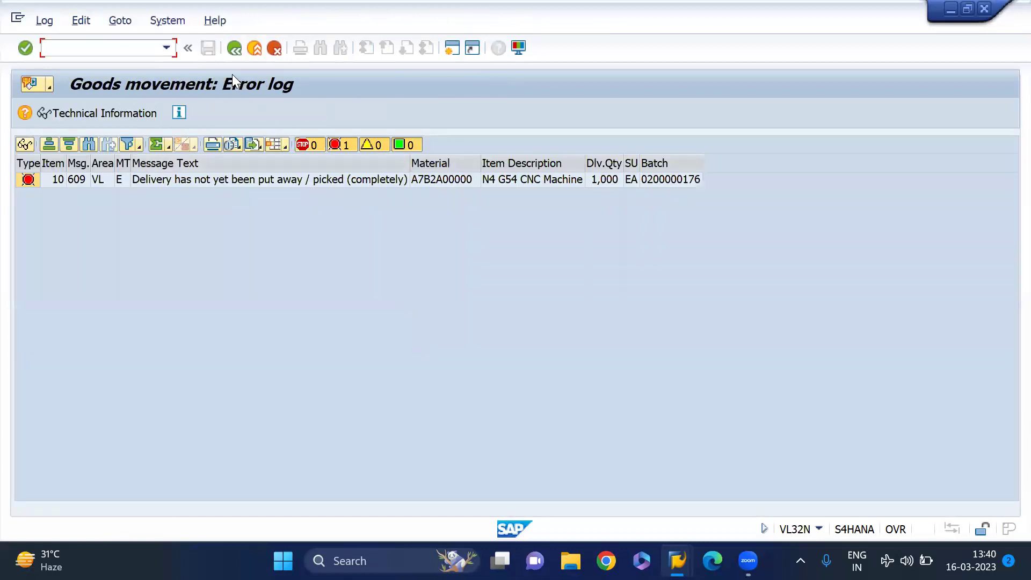
left_click(234, 49)
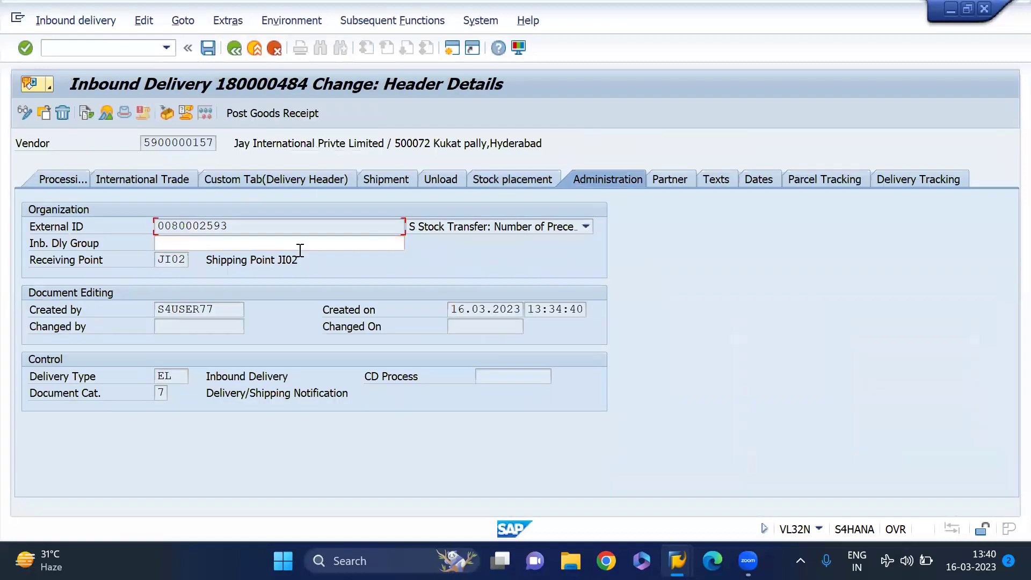
left_click(233, 48)
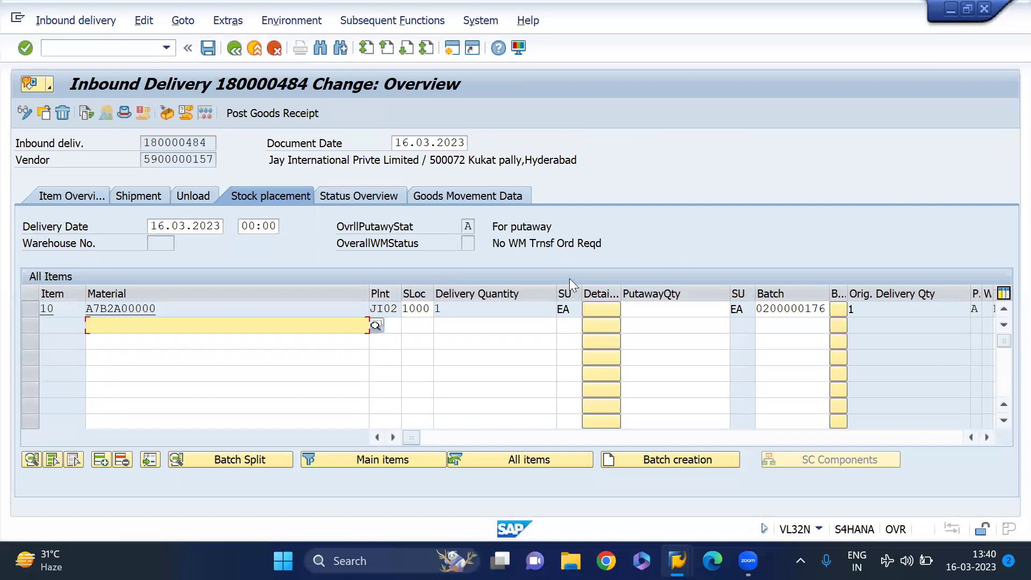
left_click(685, 309)
type("1")
key("Return")
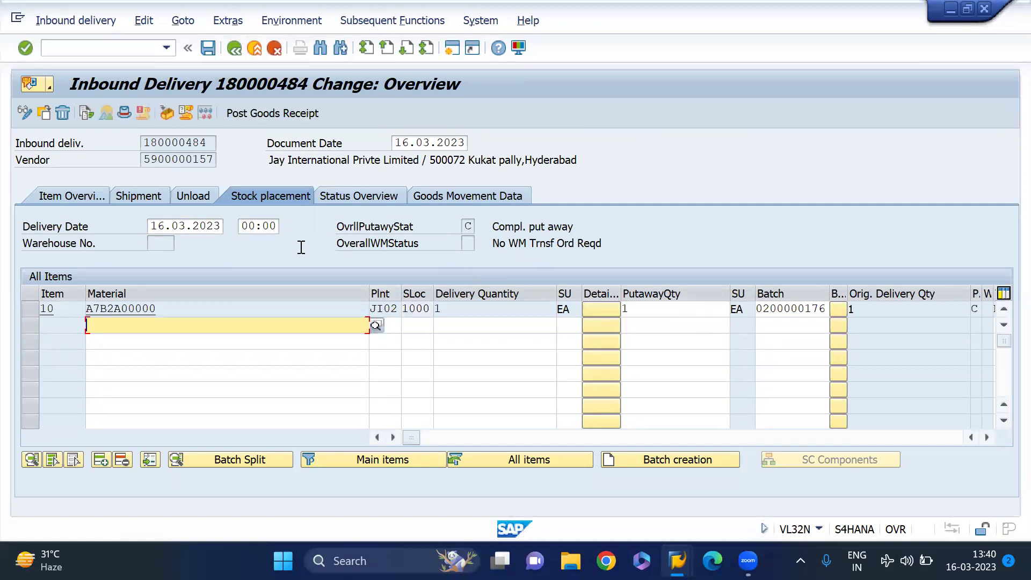
left_click(264, 114)
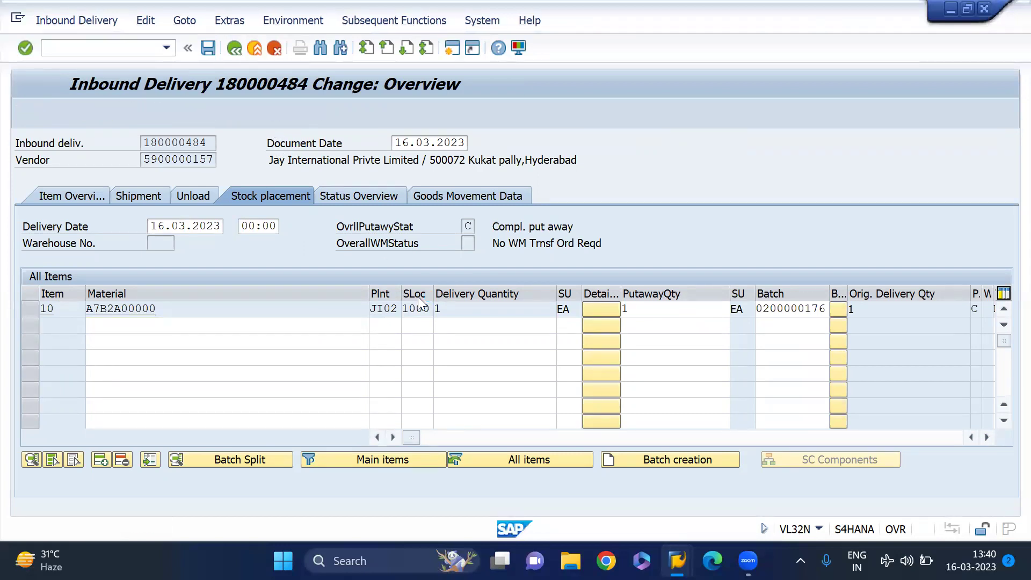
mouse_move(679, 547)
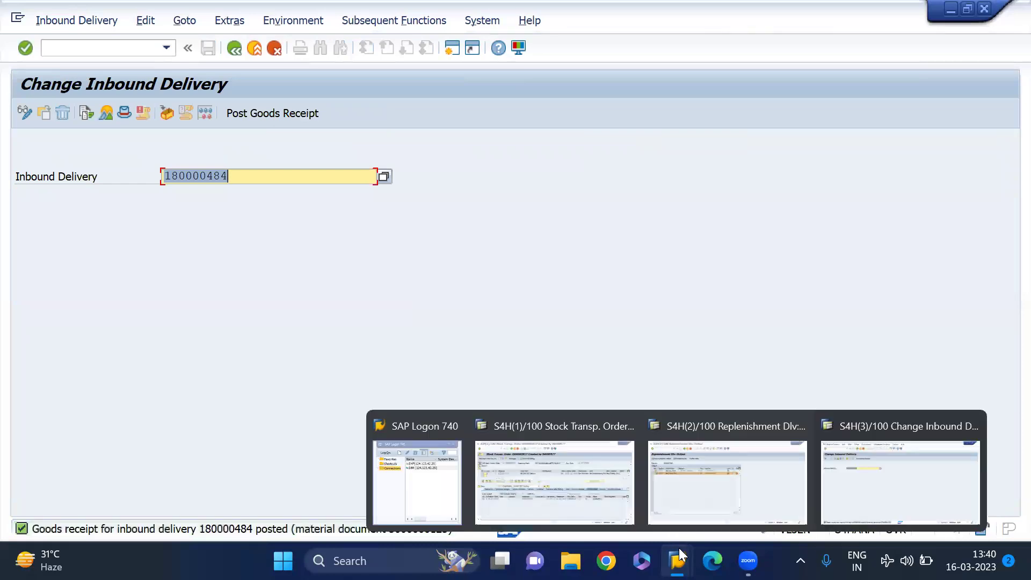
left_click(583, 478)
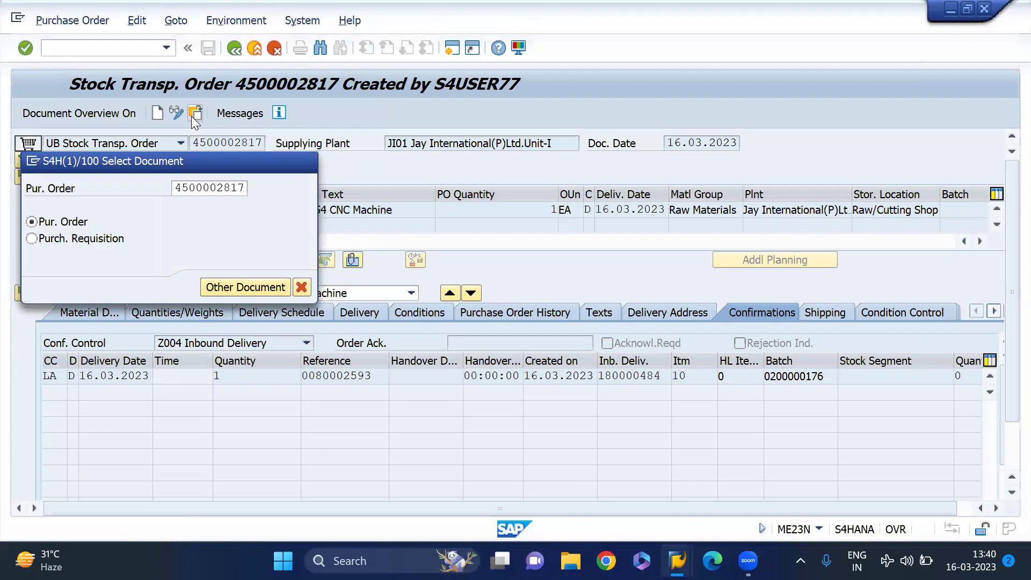
left_click(545, 313)
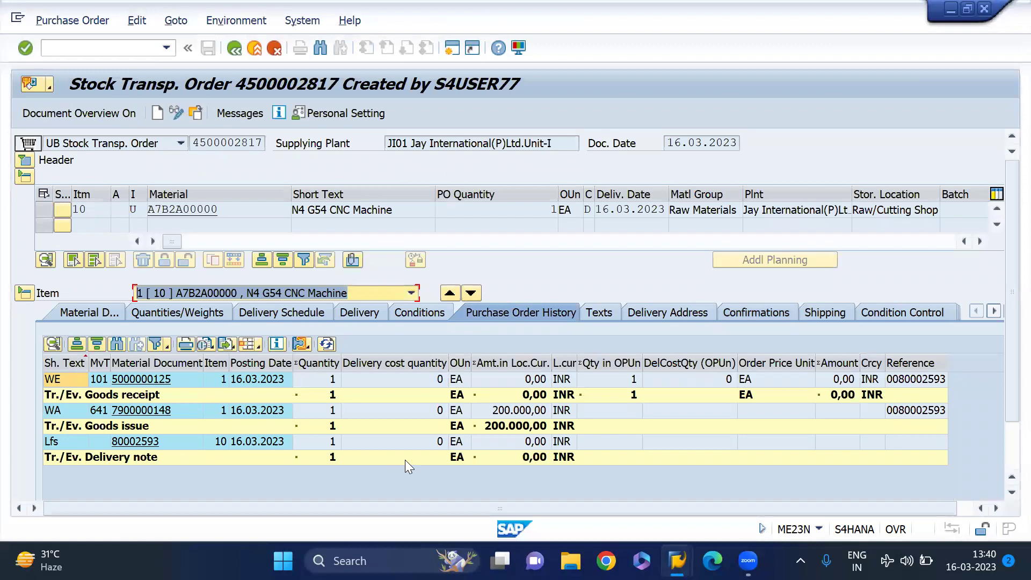
left_click(370, 314)
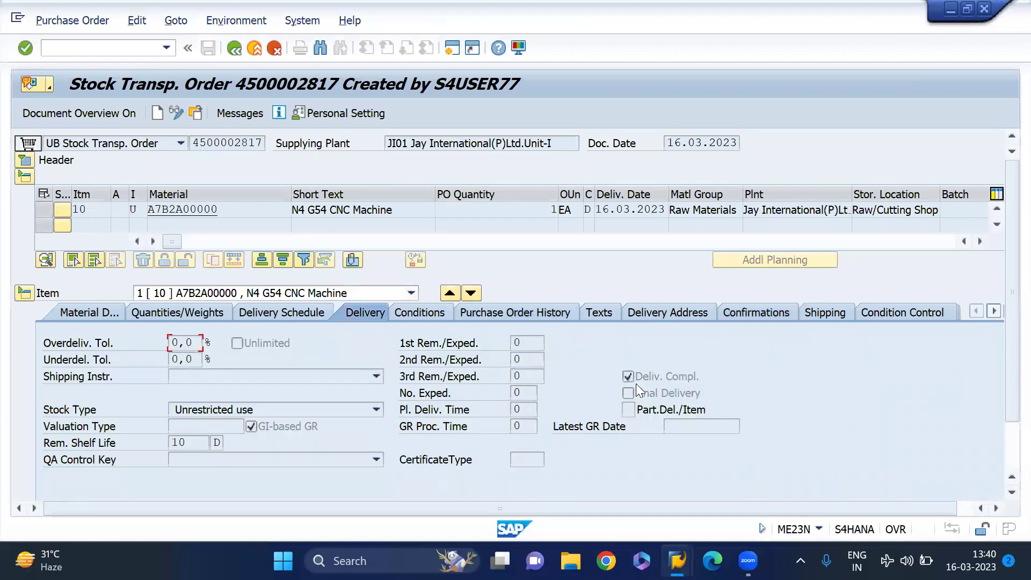